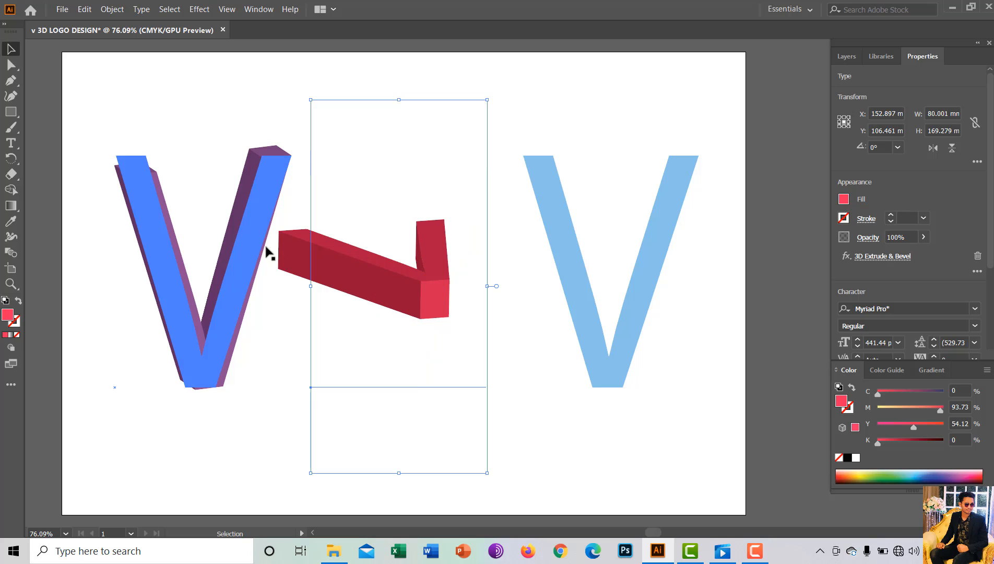
left_click(261, 247)
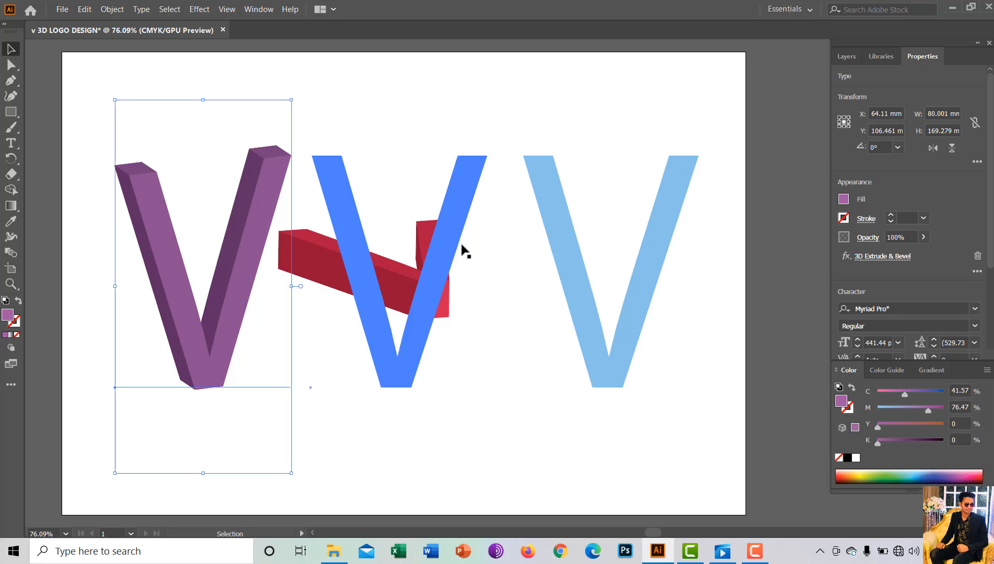
left_click(621, 320)
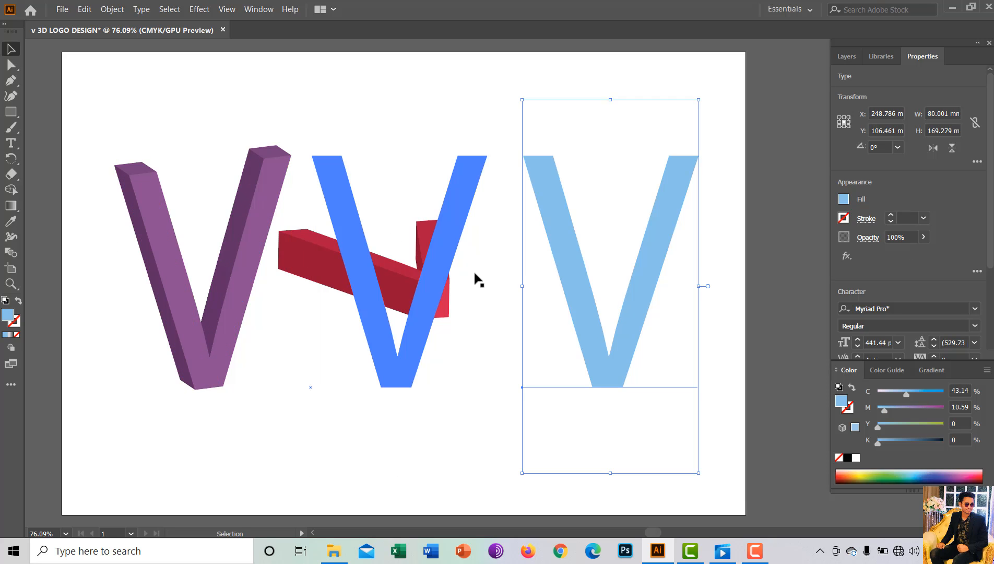
left_click(424, 275)
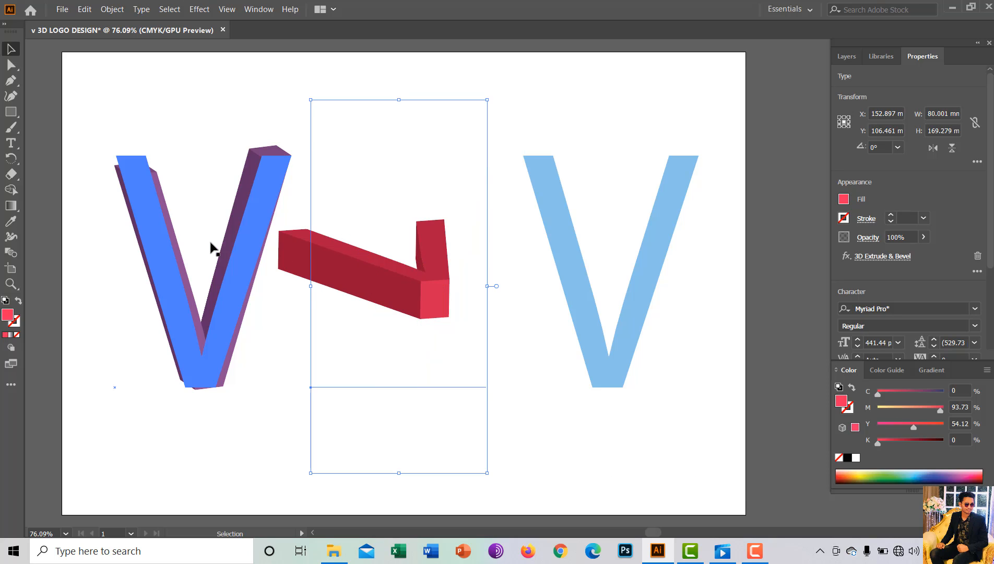
key("t")
left_click(210, 240)
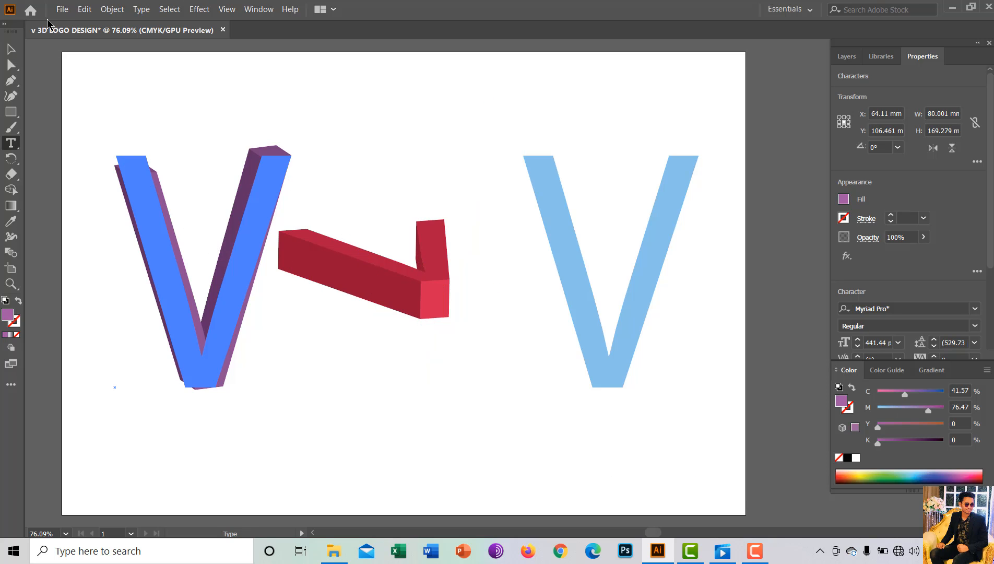
Start a new document and name it W 3D AIRTICEL LOGO DESIGN.
left_click(61, 14)
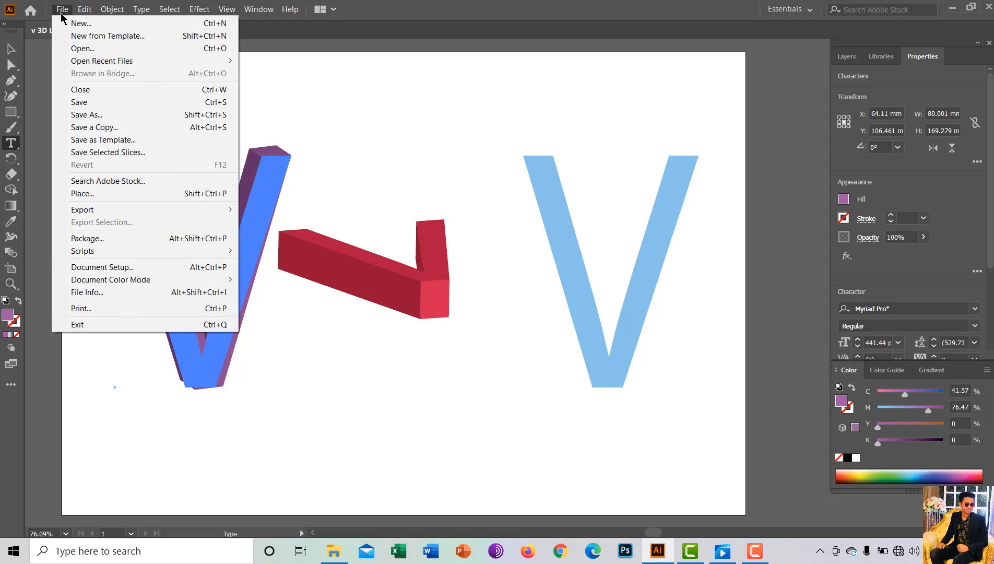
left_click(209, 23)
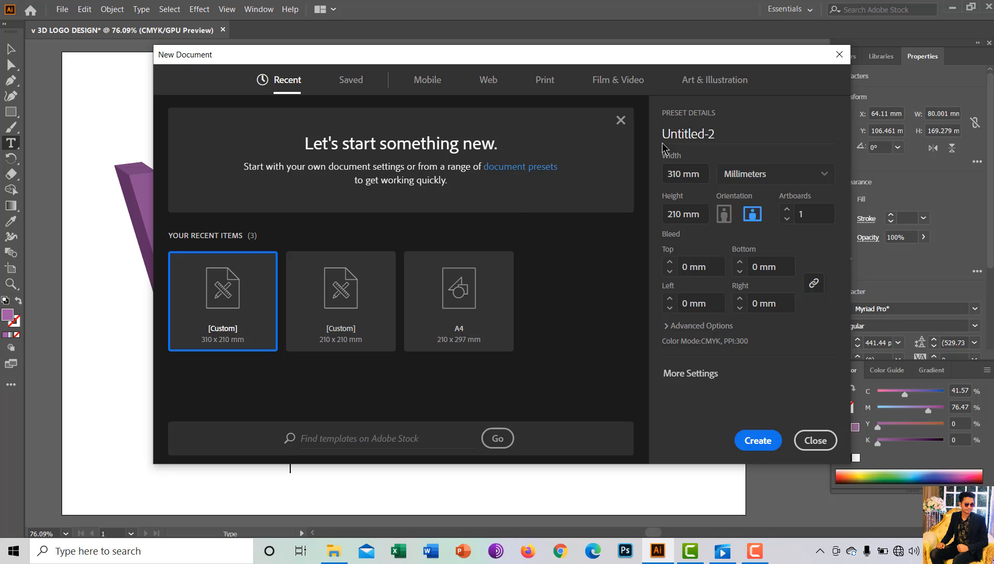
left_click(724, 130)
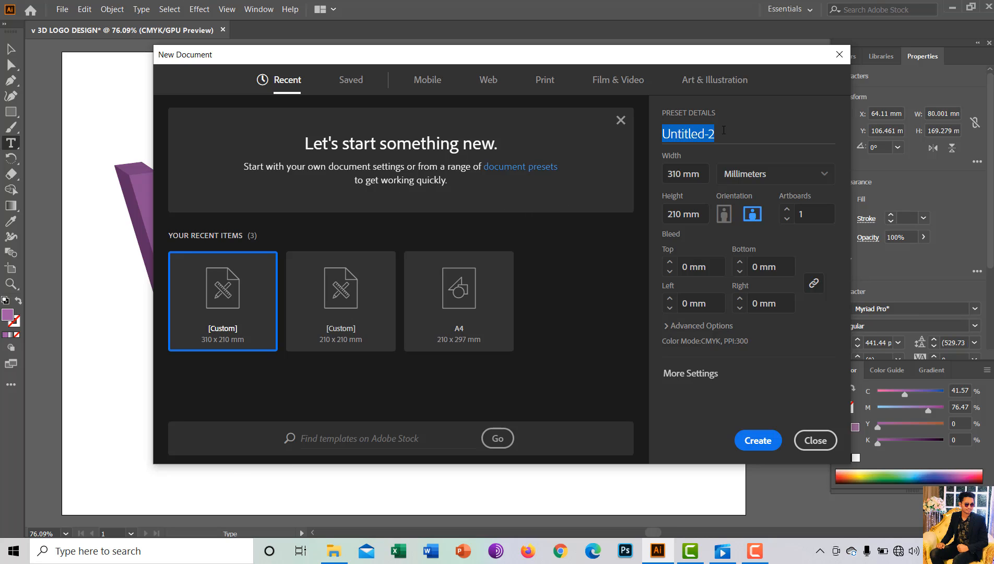
key("BackSpace")
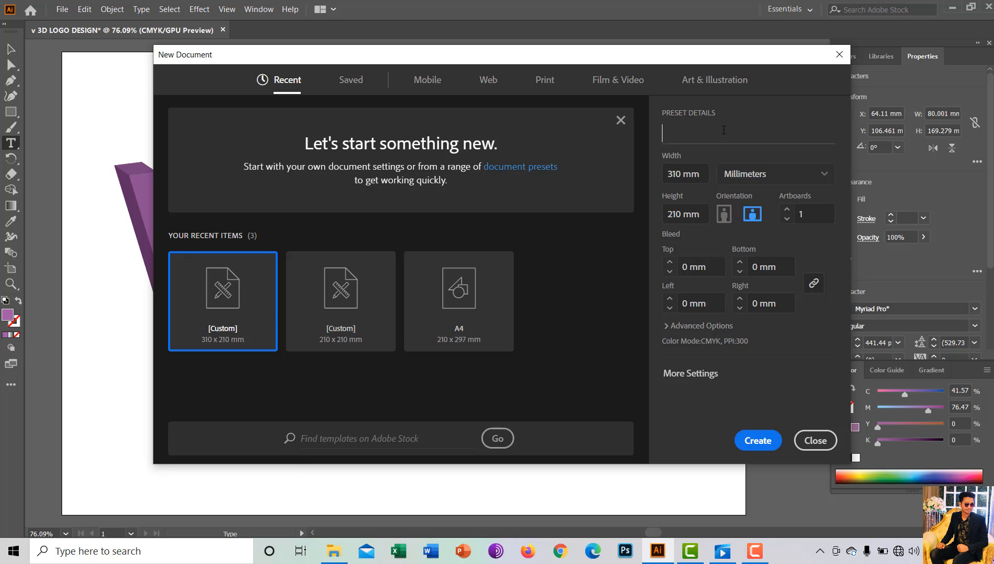
type("W 3D")
type("AIRTICE")
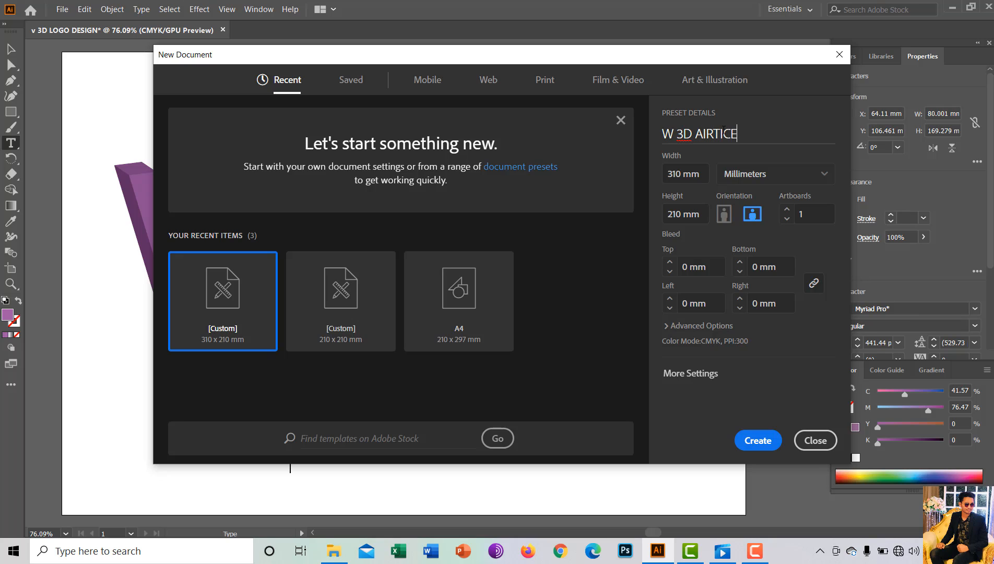
type("L LOGO DESI")
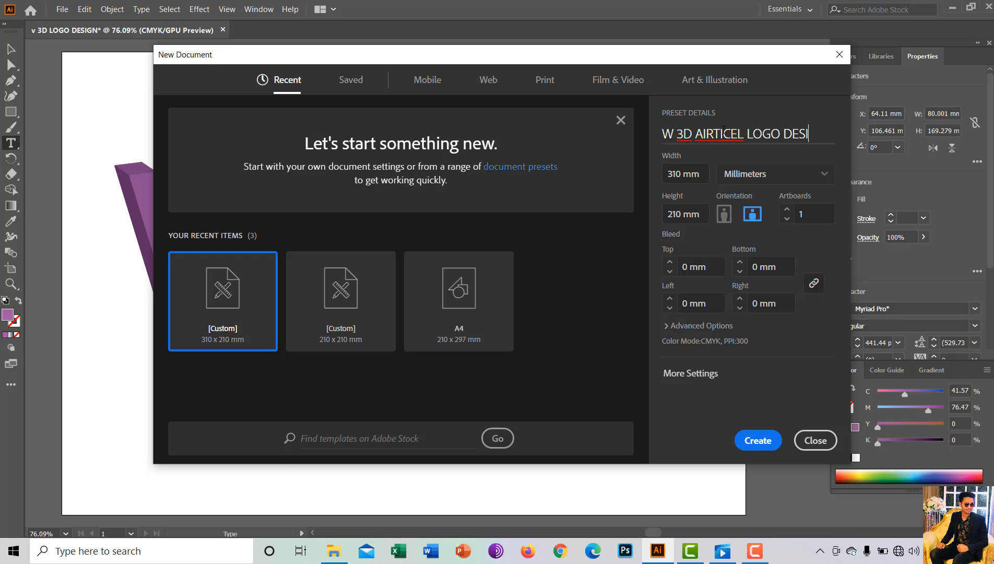
type("NG")
key("BackSpace")
key("BackSpace")
type("GN")
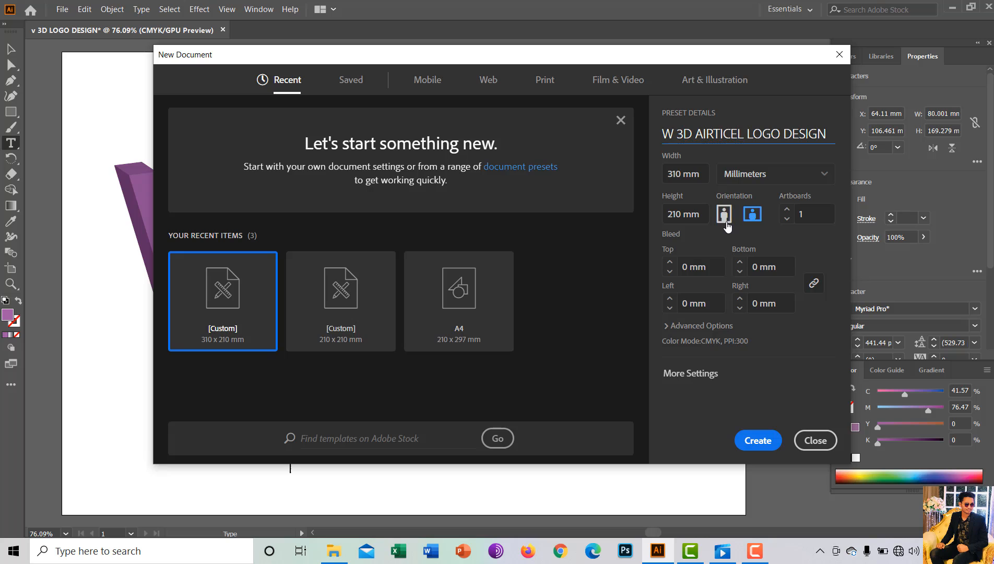
Create the document in landscape orientation at 310 mm wide and 210 mm high, using millimetres as the unit.
left_click(724, 215)
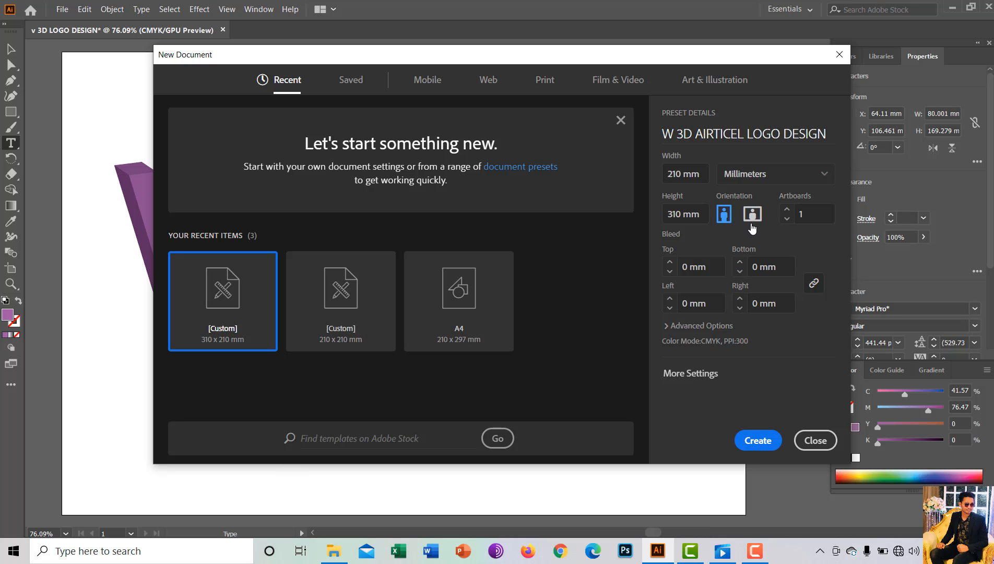
left_click(751, 224)
left_click(723, 223)
left_click(682, 179)
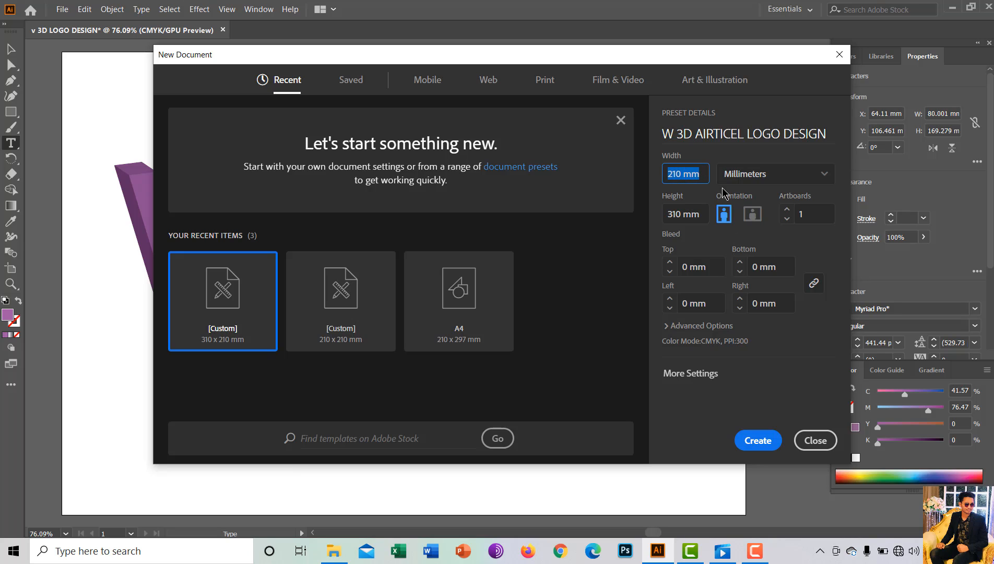
left_click(746, 219)
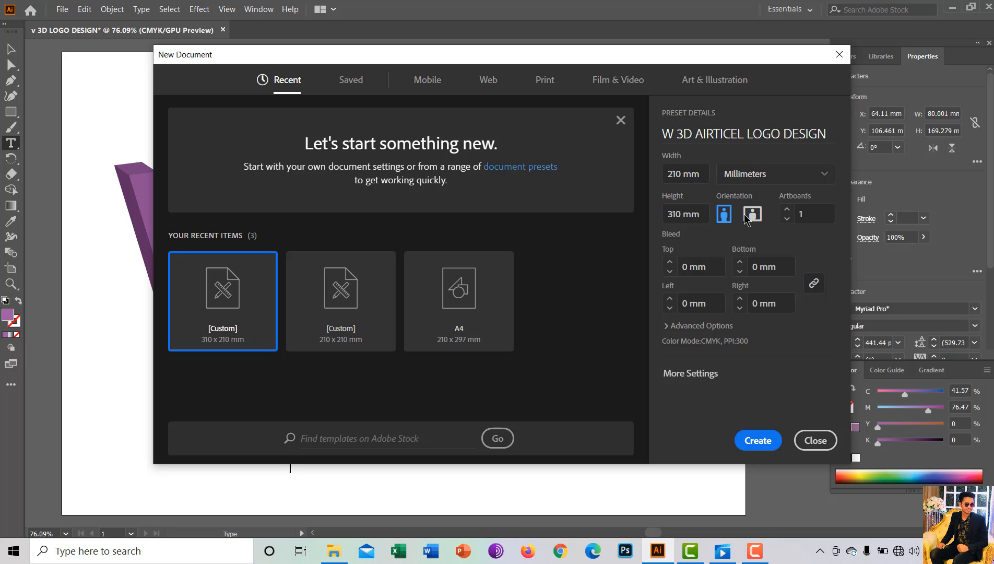
left_click(680, 174)
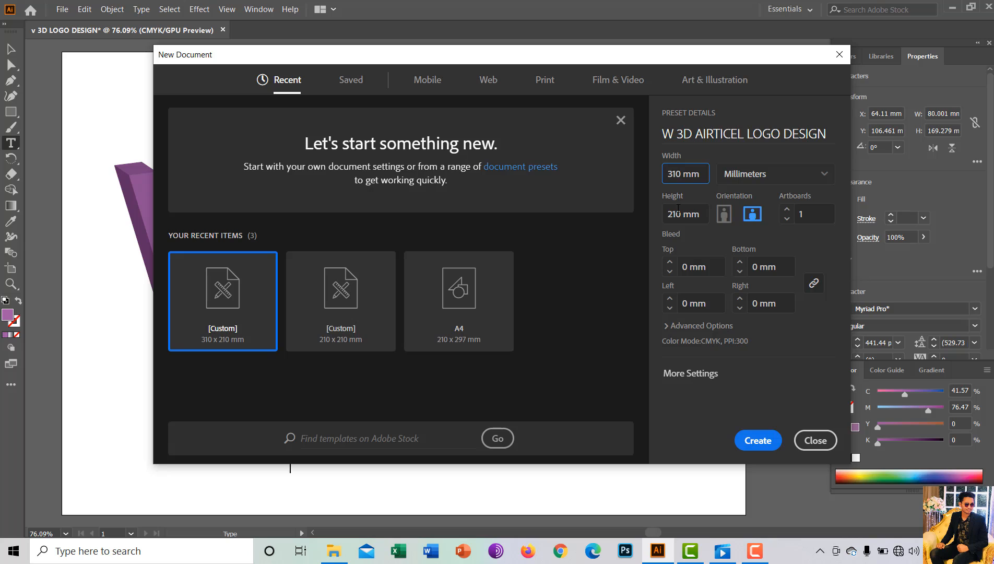
double_click(678, 209)
left_click(698, 180)
double_click(698, 180)
left_click(774, 177)
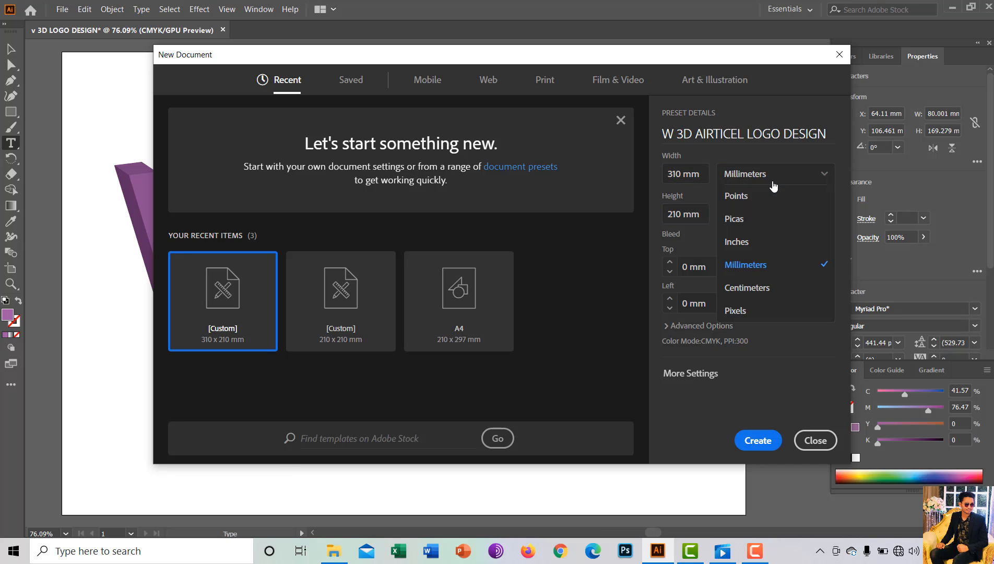
left_click(750, 266)
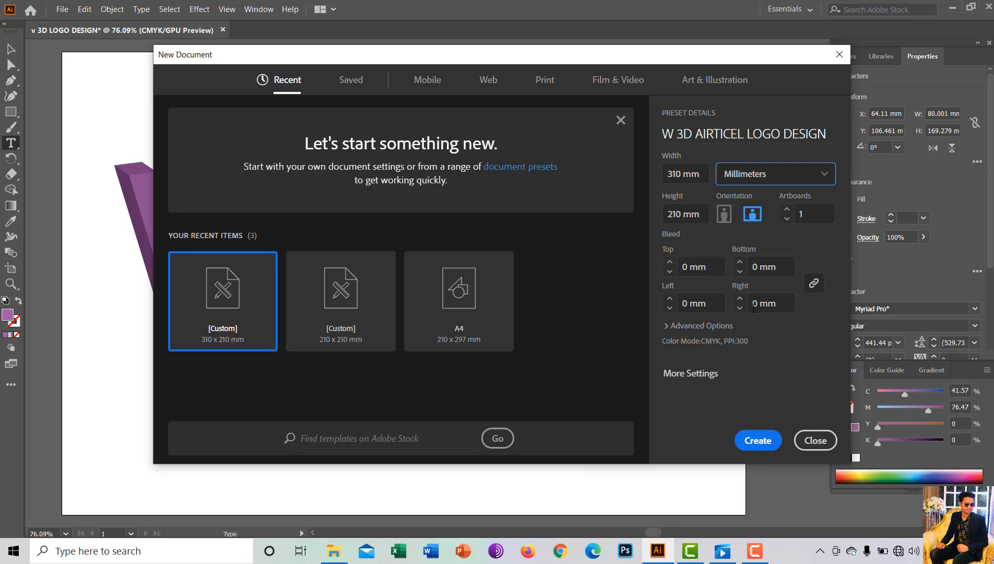
left_click(752, 442)
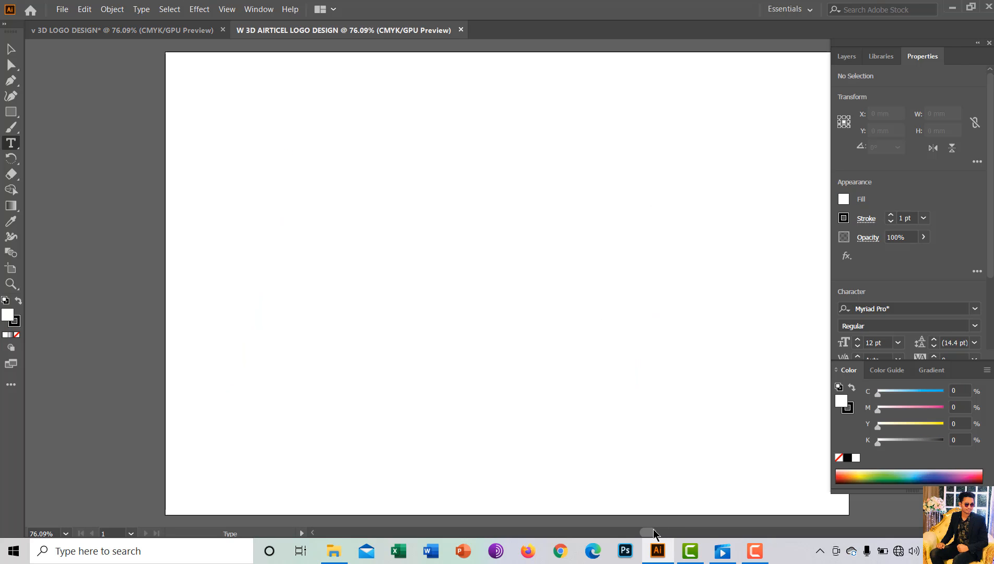
Add the point text "W" near the artboard's upper-left corner with the Type tool.
left_click_drag(654, 533, 659, 533)
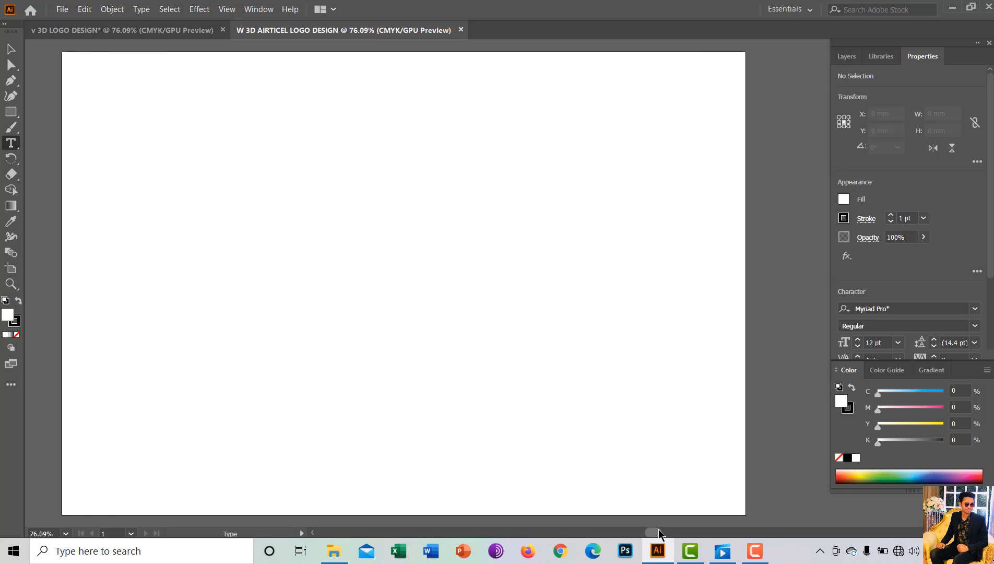
left_click(10, 145)
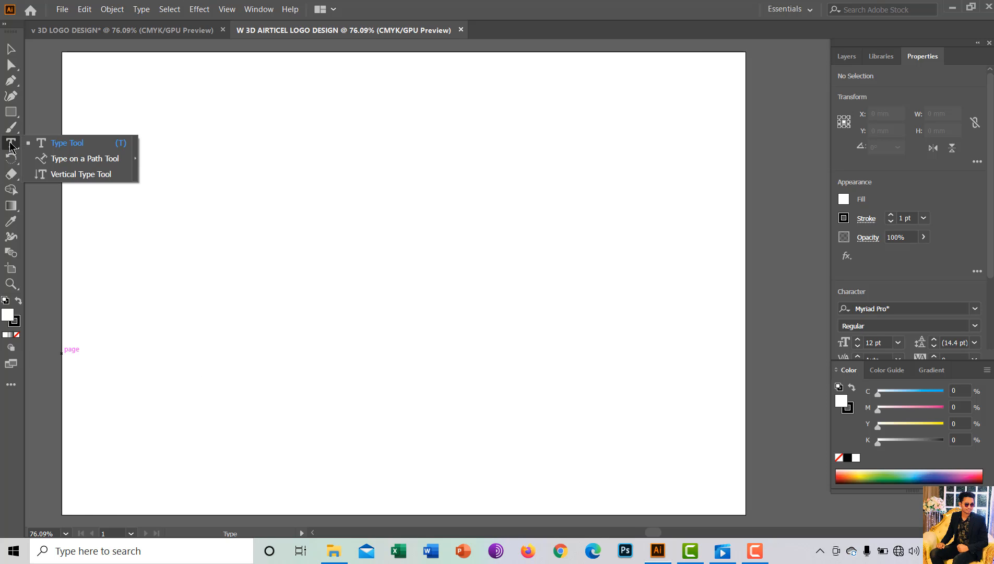
left_click(39, 144)
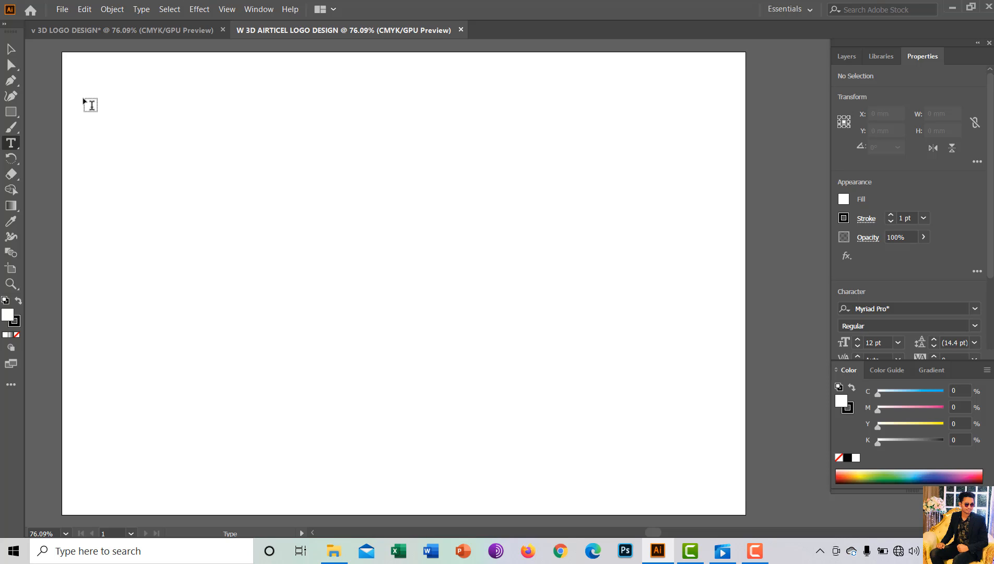
left_click(85, 100)
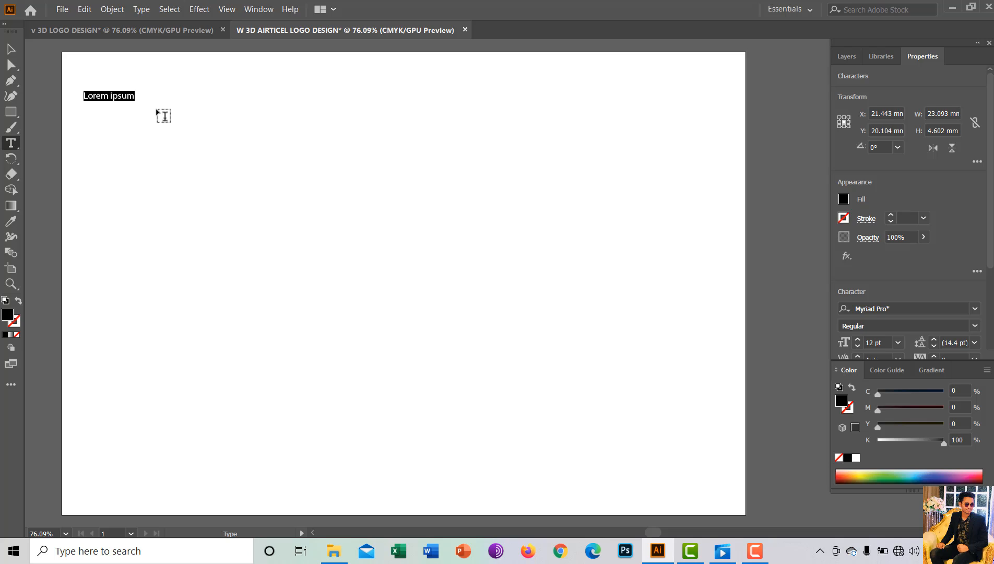
type("W")
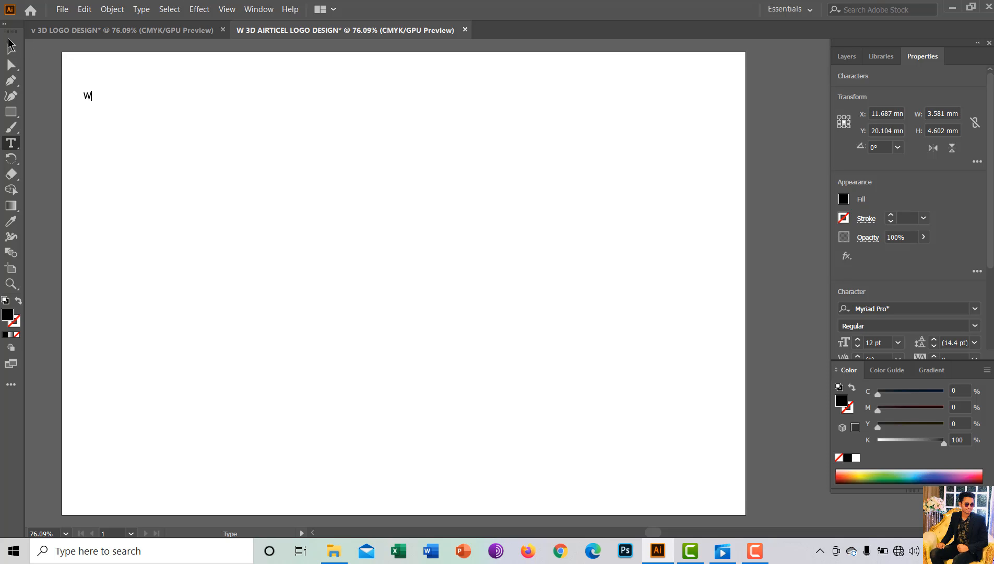
Enlarge the W's text box to about 101 × 159 mm and place it along the artboard's left edge.
left_click(9, 47)
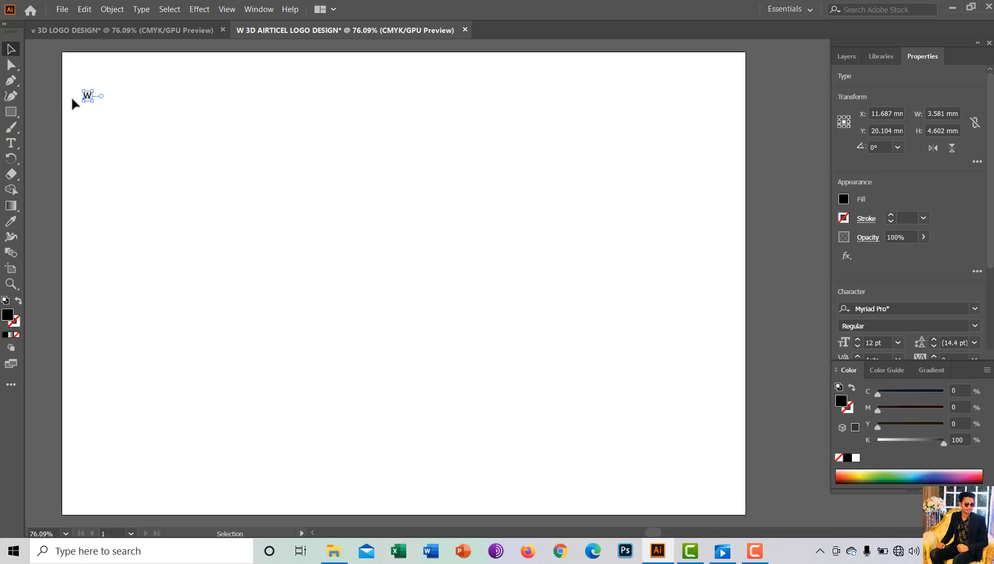
left_click_drag(93, 103, 321, 441)
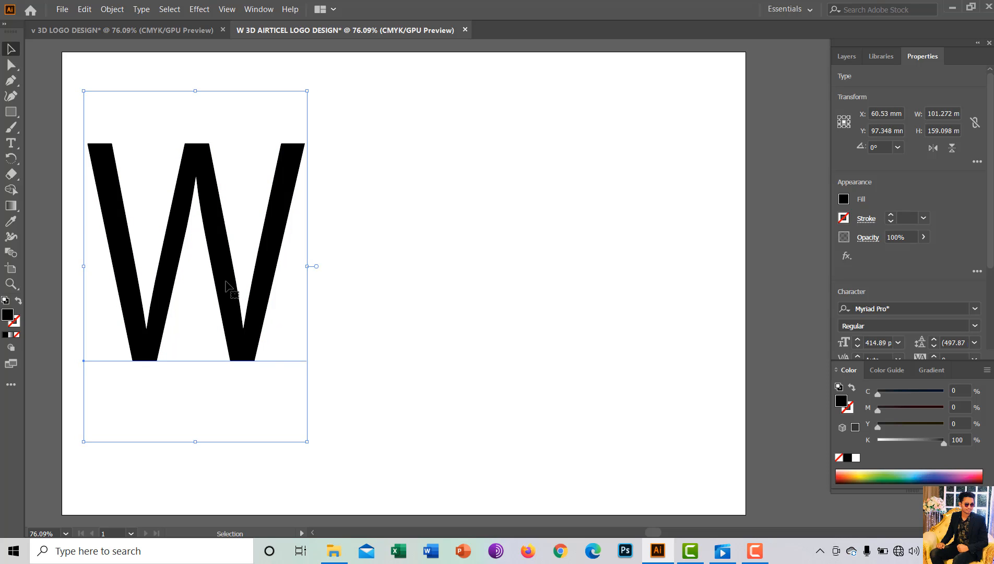
left_click_drag(225, 282, 209, 313)
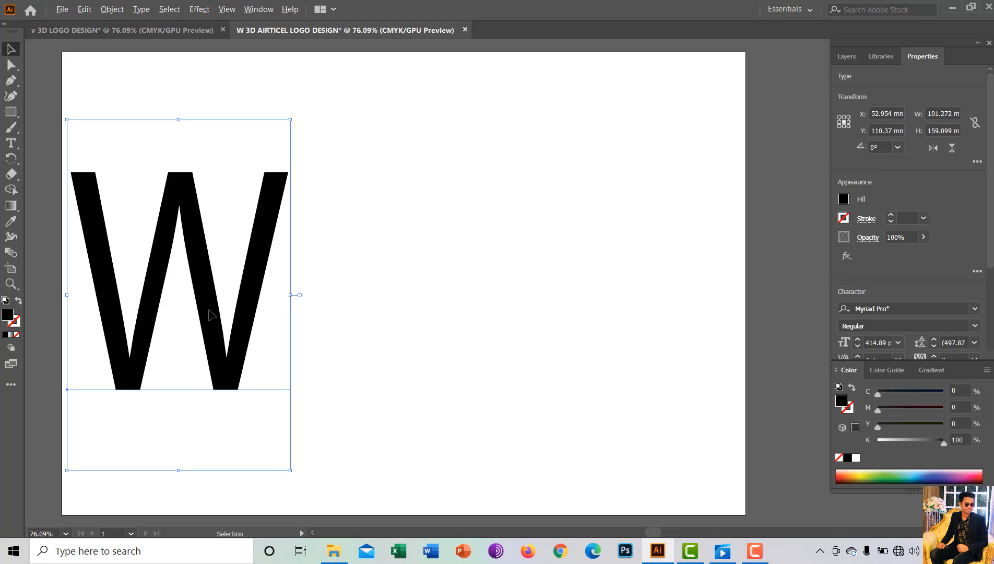
Copy the W twice across the artboard and fill the rightmost copy golden yellow (C 12.55, M 23, Y 100, K 0).
left_click_drag(209, 313, 664, 311)
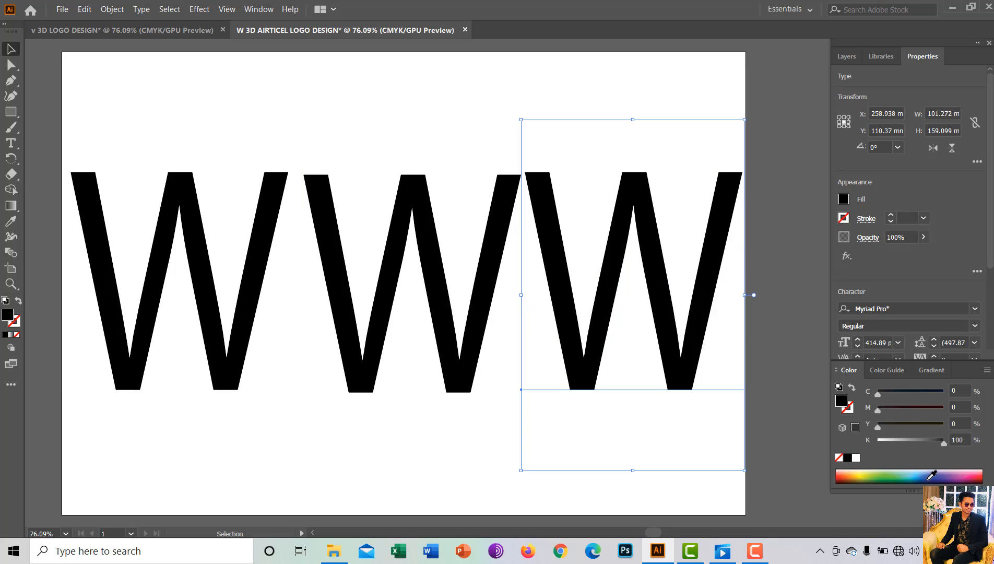
left_click(863, 472)
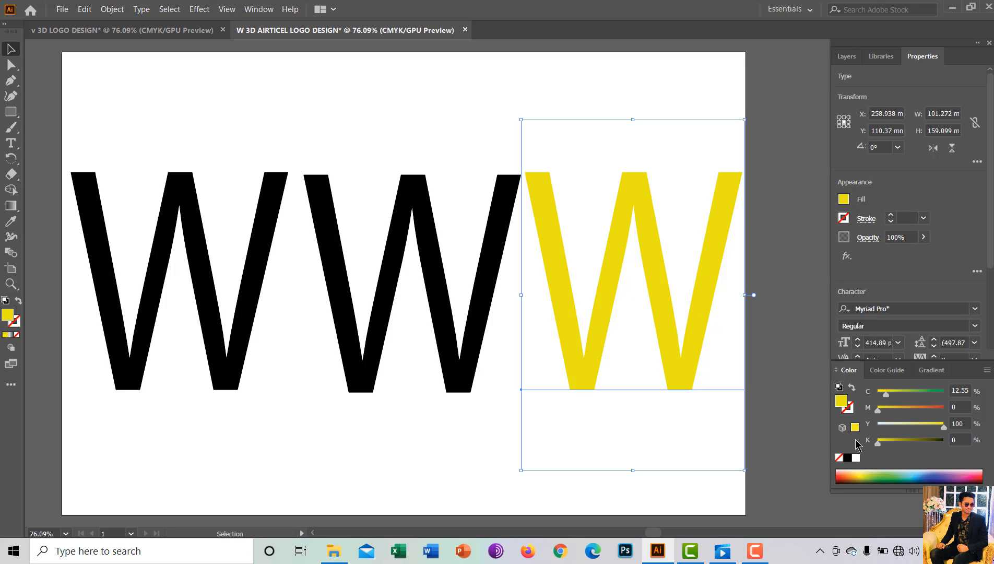
left_click_drag(903, 408, 893, 412)
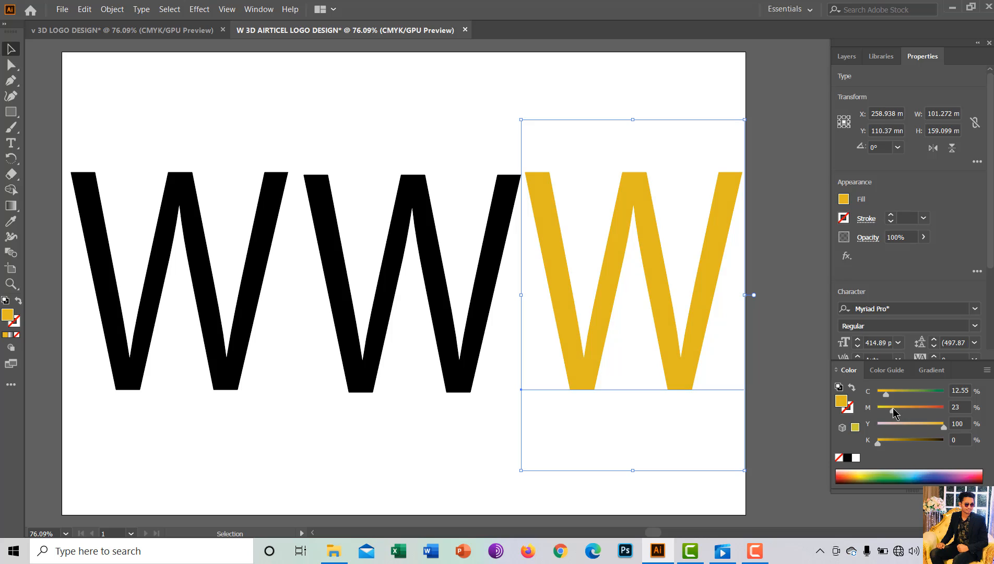
Fill the middle W with a medium blue (C 78, M 59, Y 20, K 0).
left_click(459, 268)
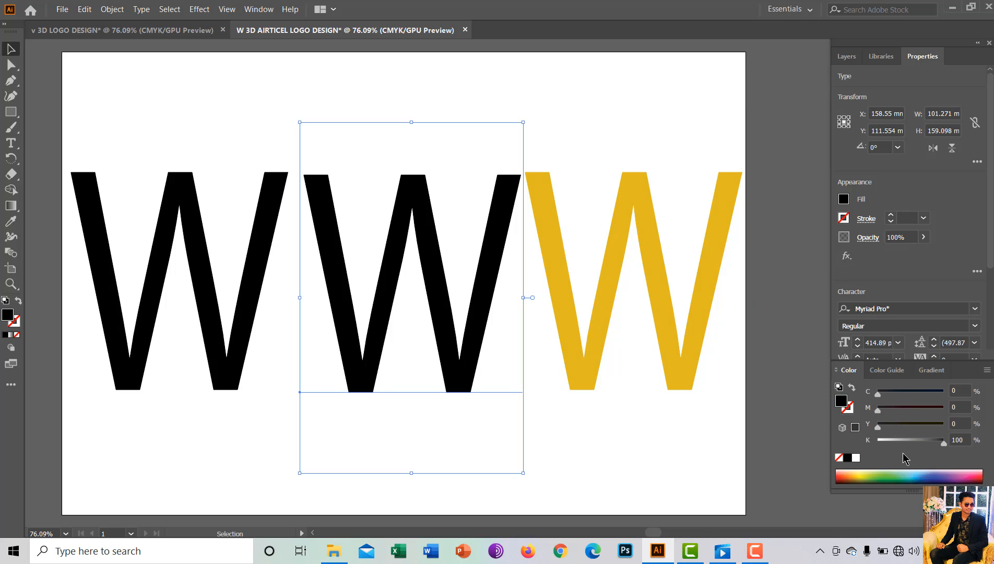
left_click(917, 442)
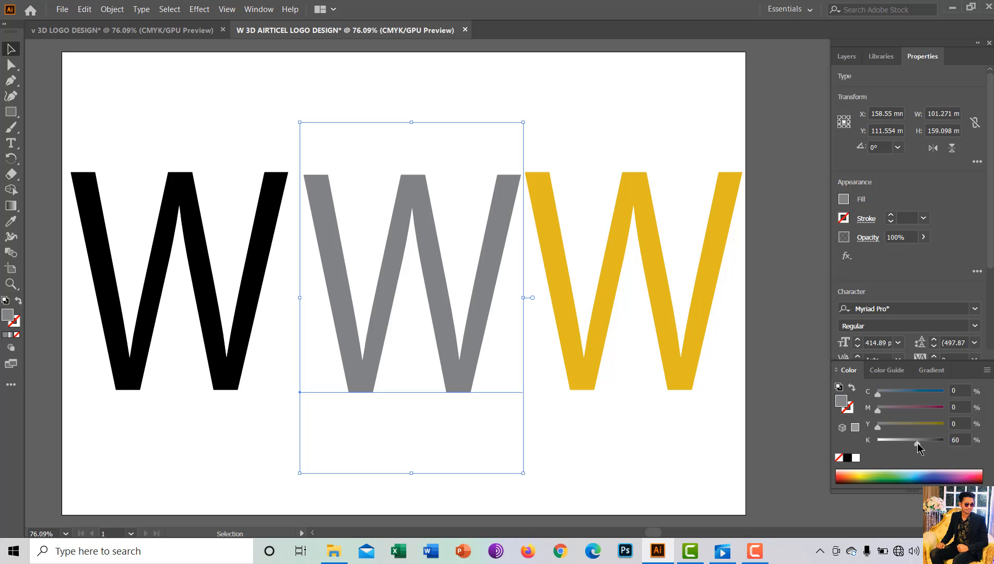
left_click_drag(917, 443, 927, 457)
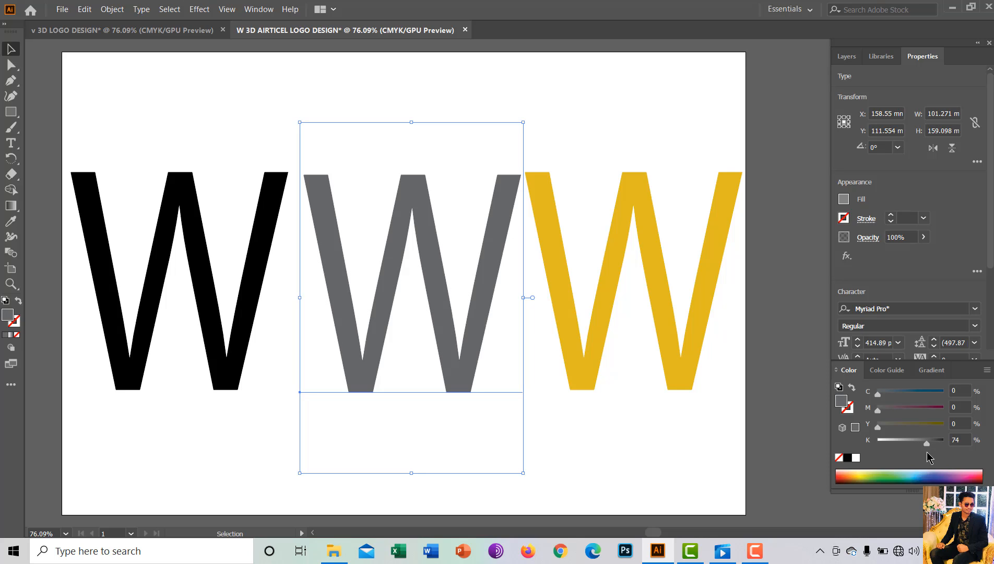
left_click(918, 478)
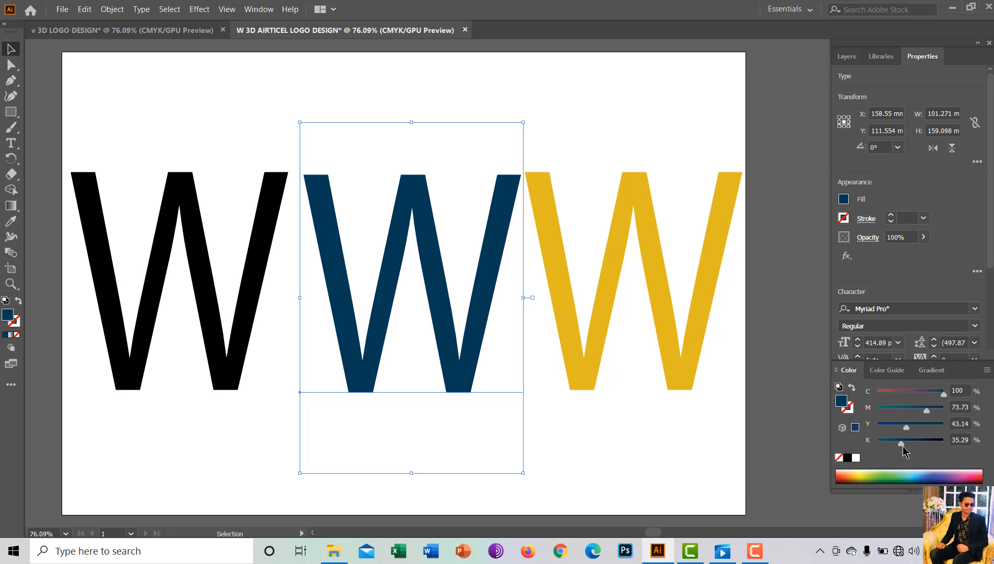
mouse_move(899, 445)
left_mouse_down()
mouse_move(876, 445)
mouse_move(892, 431)
left_mouse_up()
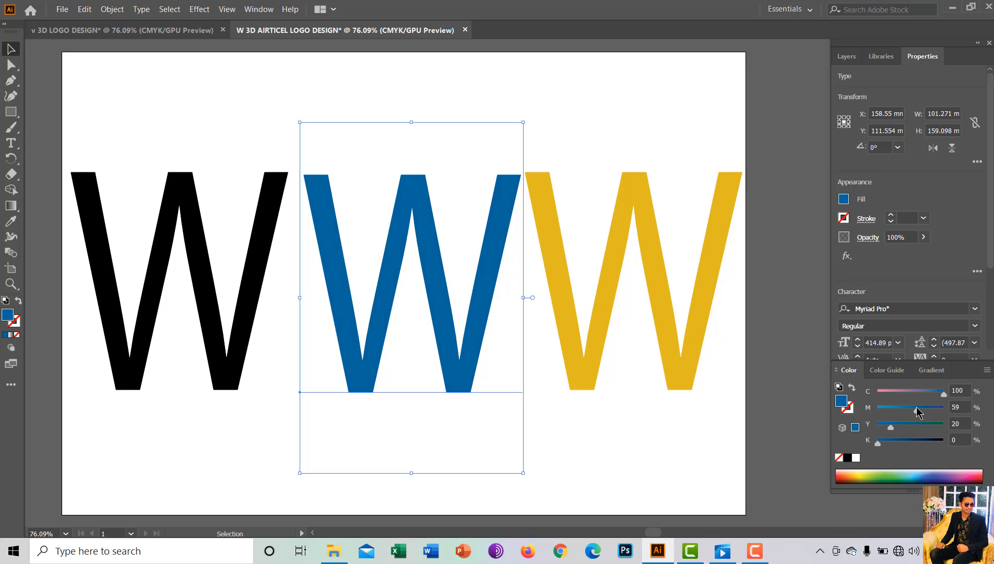
left_click(929, 396)
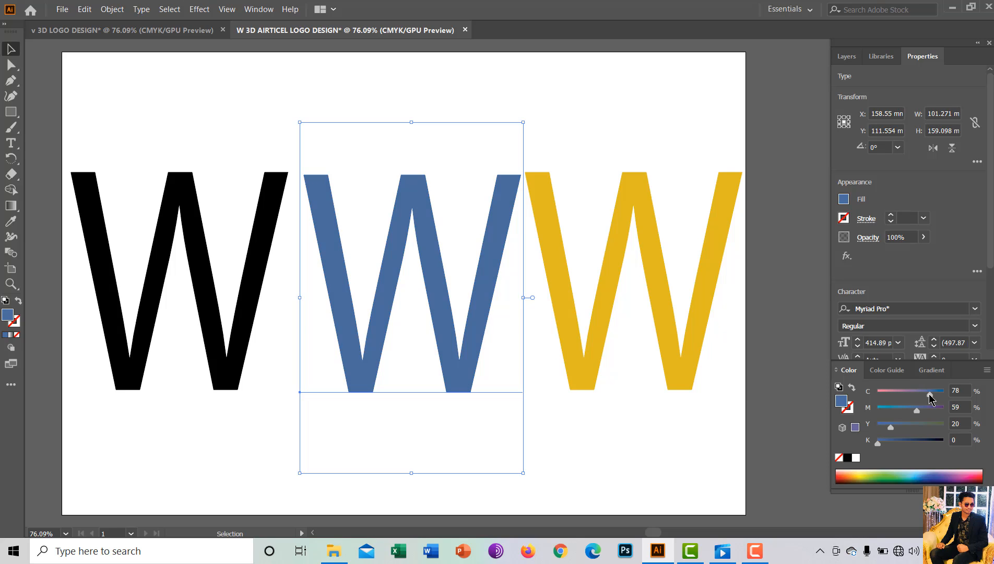
Set the middle W's cyan to 87% and apply 3D Extrude & Bevel to it with rotations of -29°, 30° and -17° at 50 pt depth.
left_click_drag(929, 398, 936, 398)
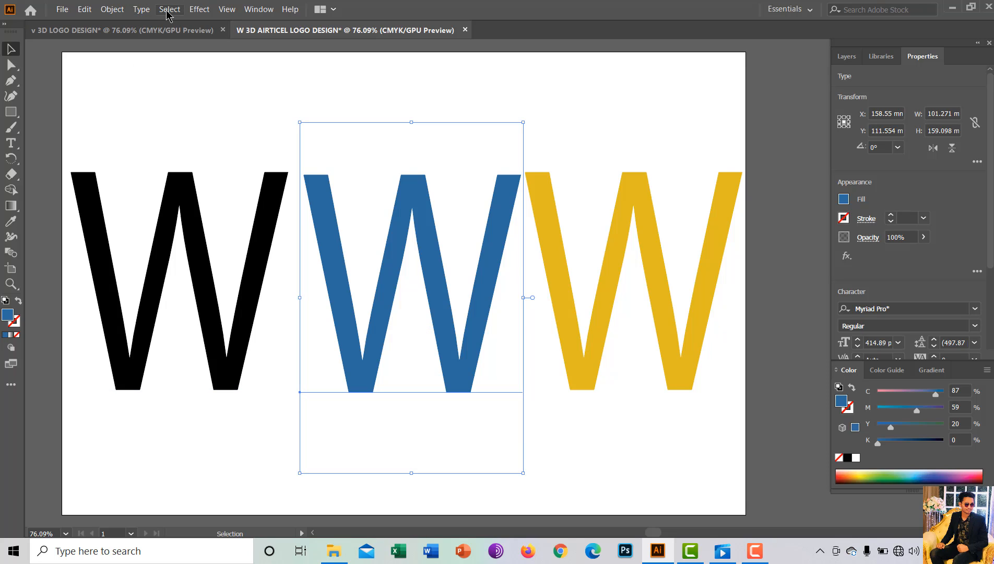
left_click(199, 9)
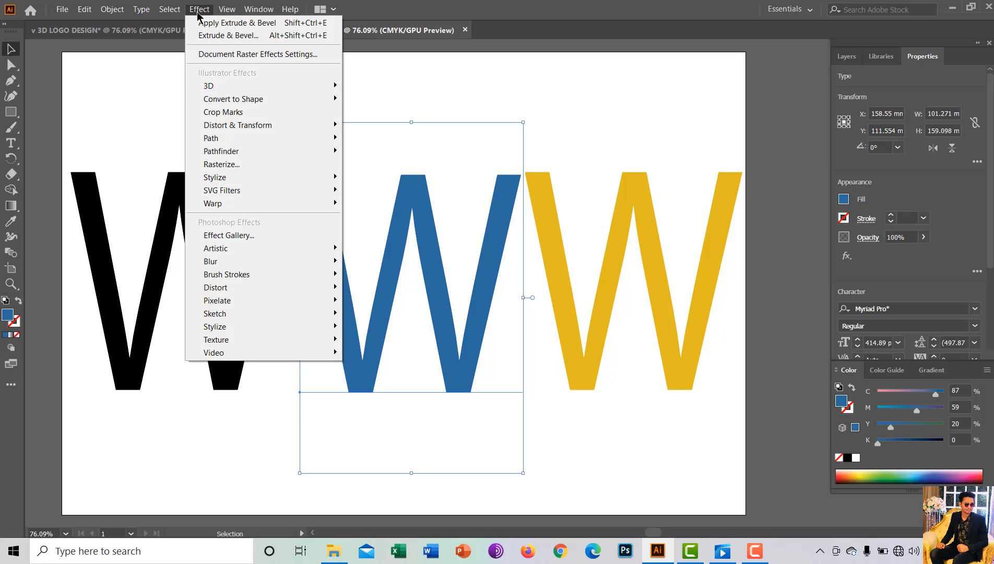
mouse_move(249, 91)
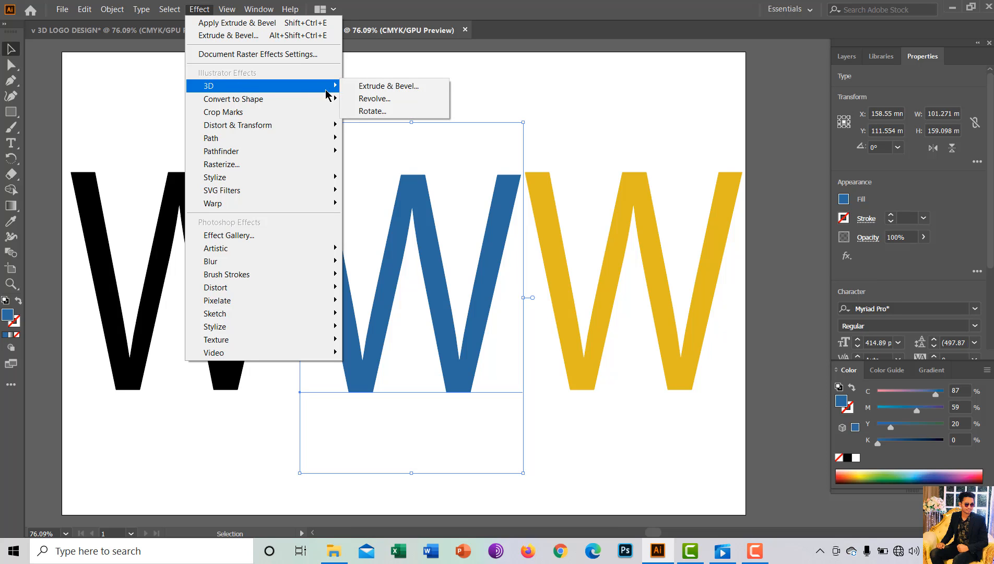
left_click(354, 87)
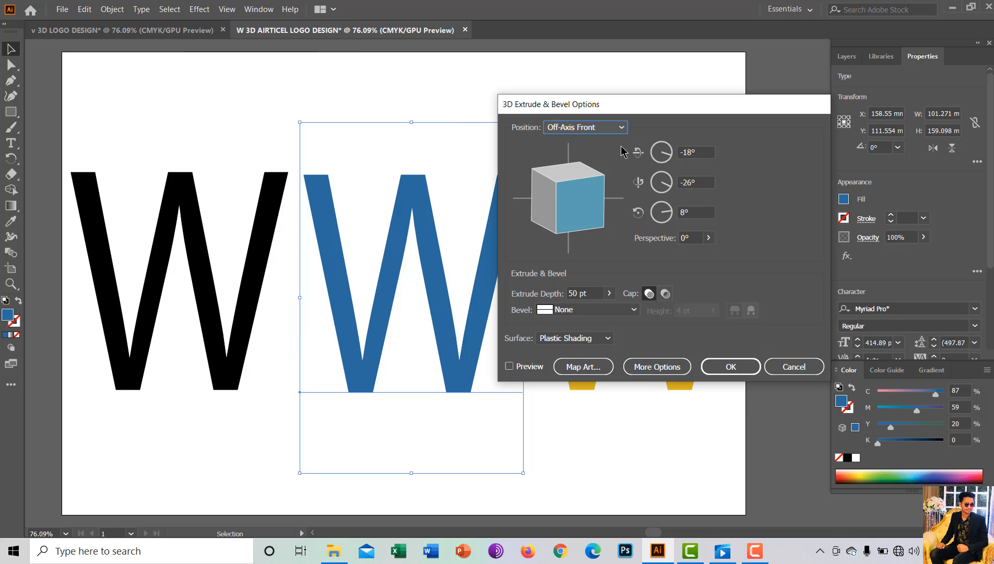
left_click_drag(636, 113, 738, 112)
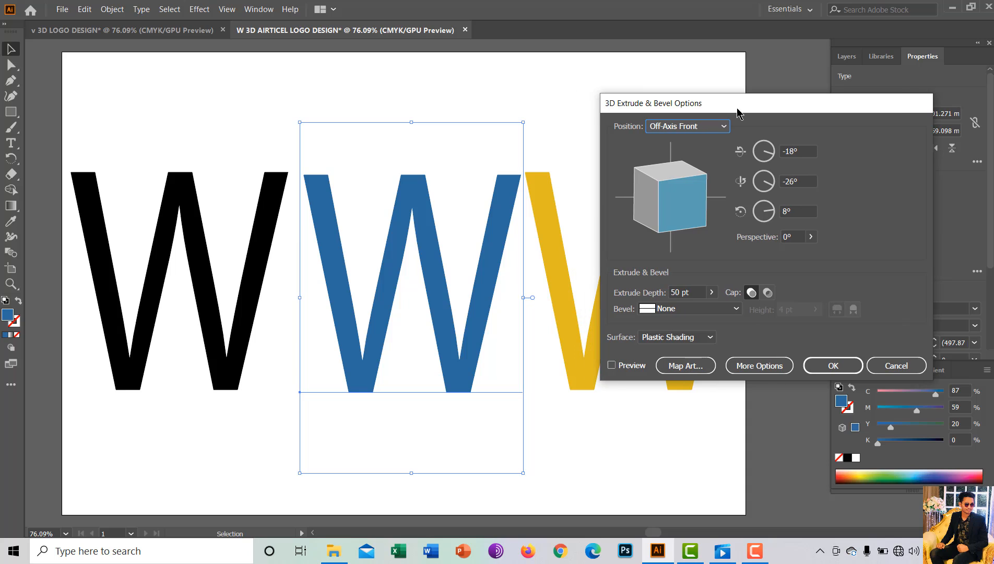
left_click_drag(683, 201, 643, 205)
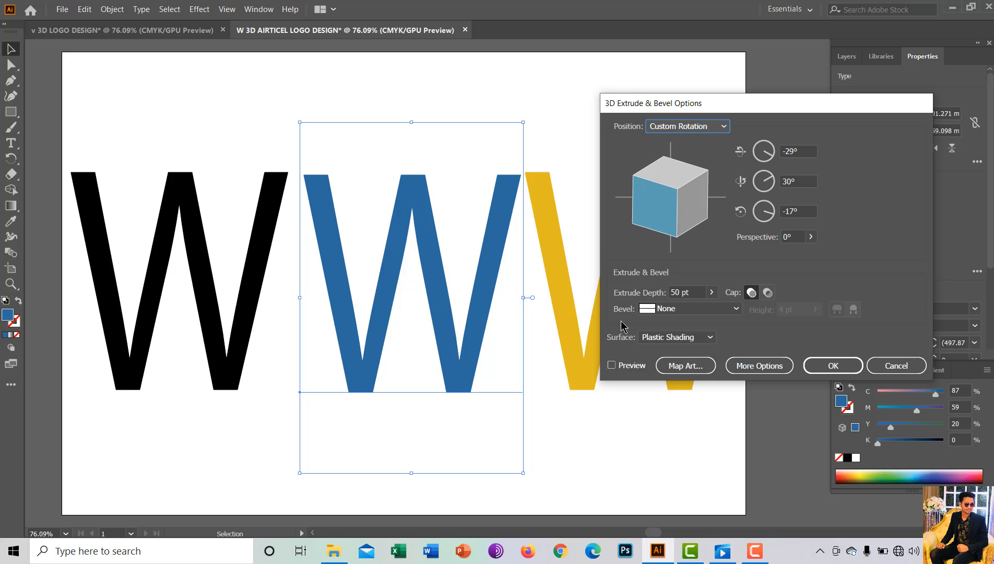
left_click(611, 366)
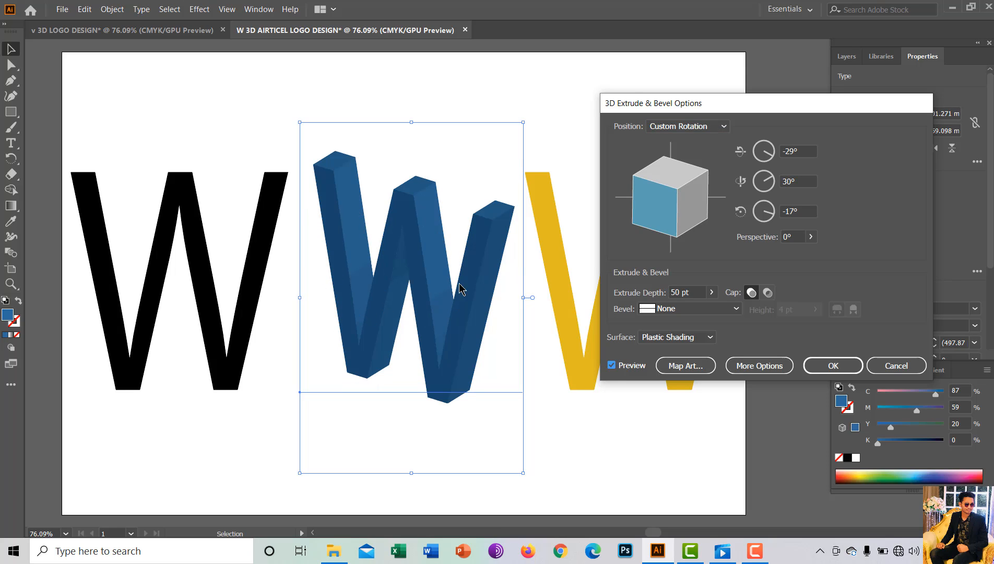
left_click(799, 211)
left_click(802, 181)
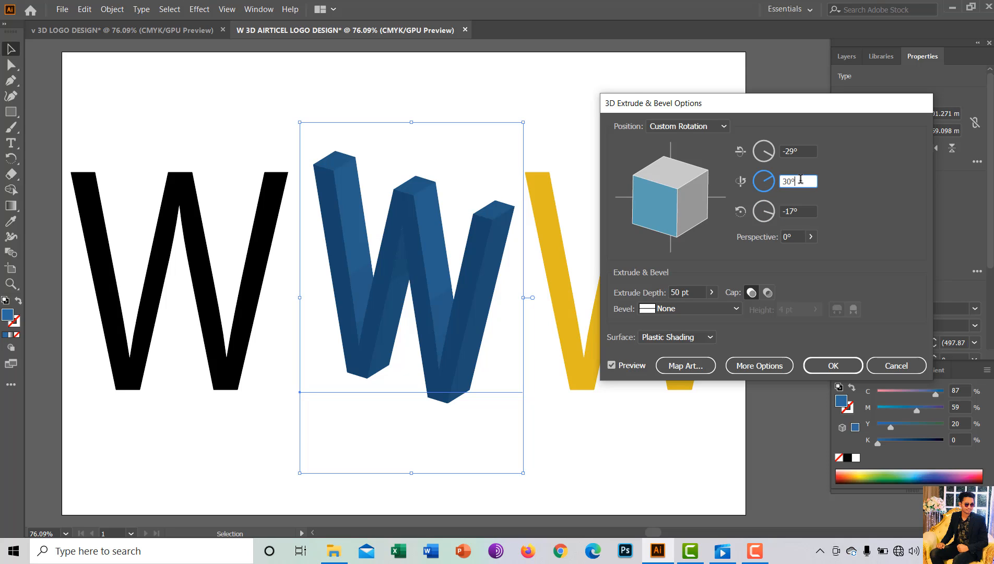
left_click(797, 151)
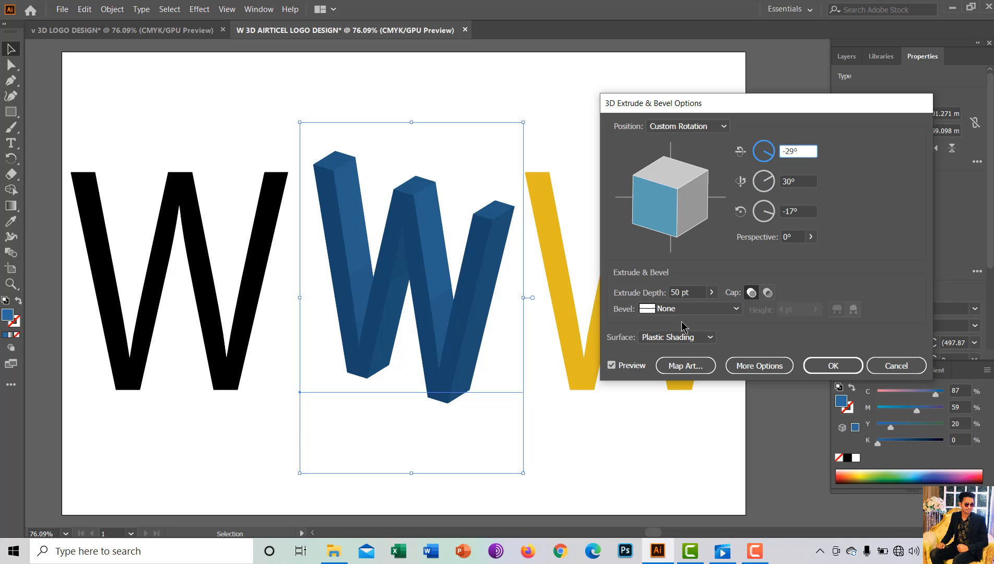
left_click(712, 292)
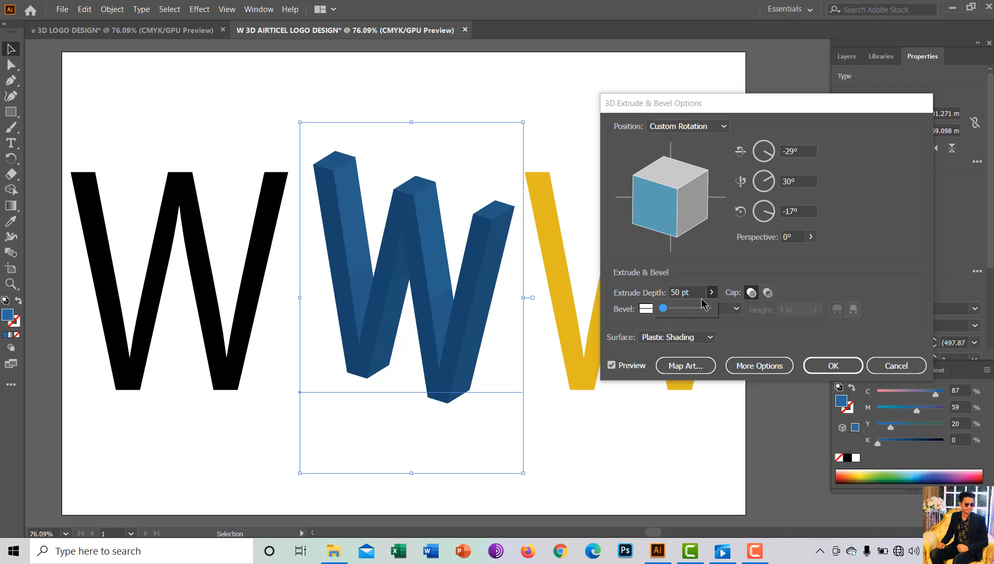
left_click(822, 368)
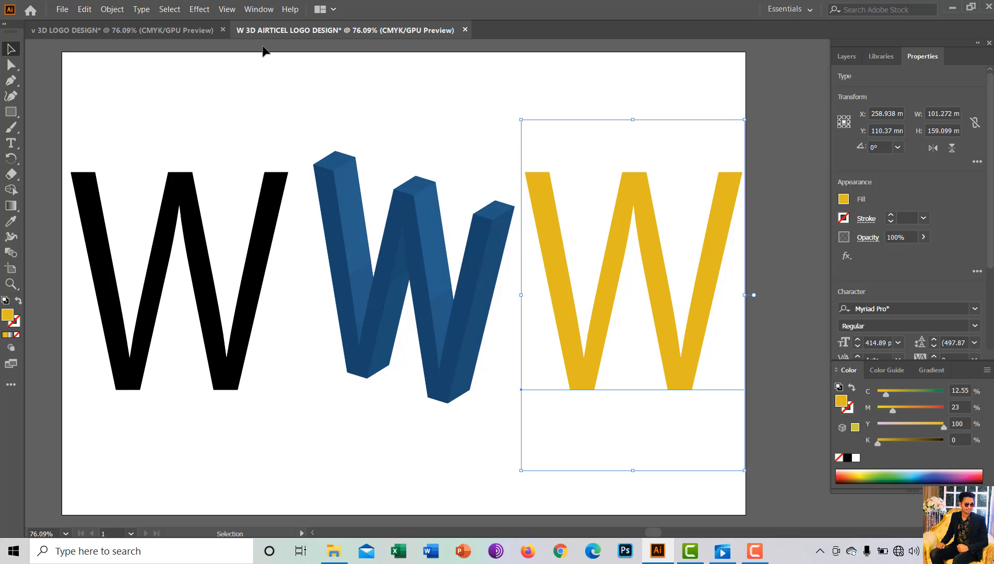
Apply 3D Extrude & Bevel to the golden yellow W with custom rotations of -147°, -48° and 154° at 50 pt depth.
left_click(206, 11)
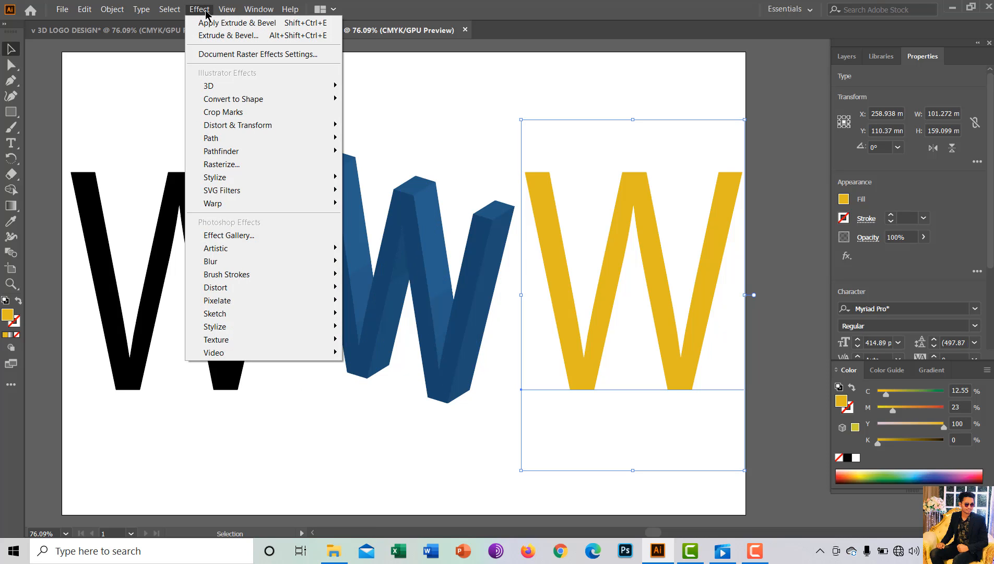
mouse_move(212, 87)
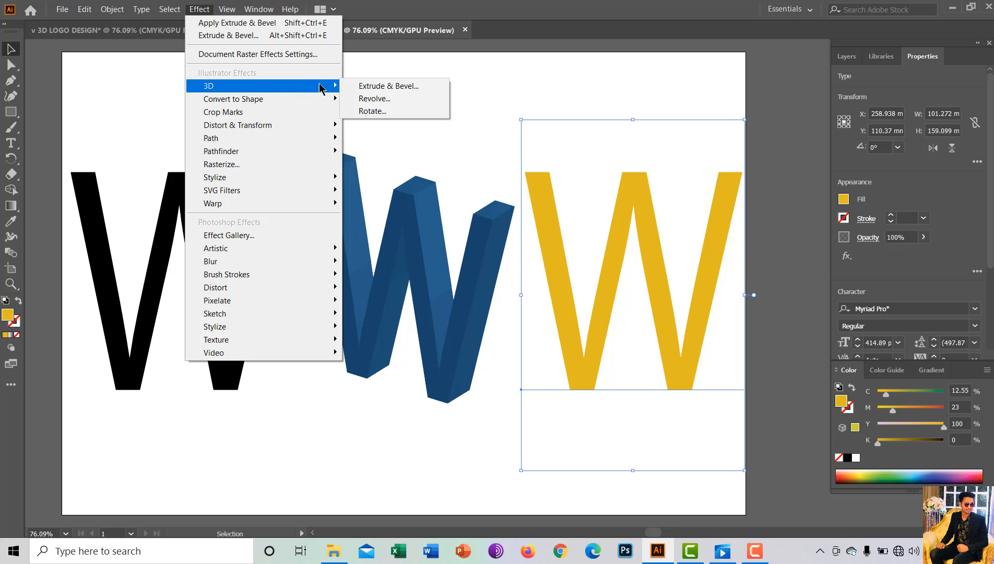
left_click(370, 86)
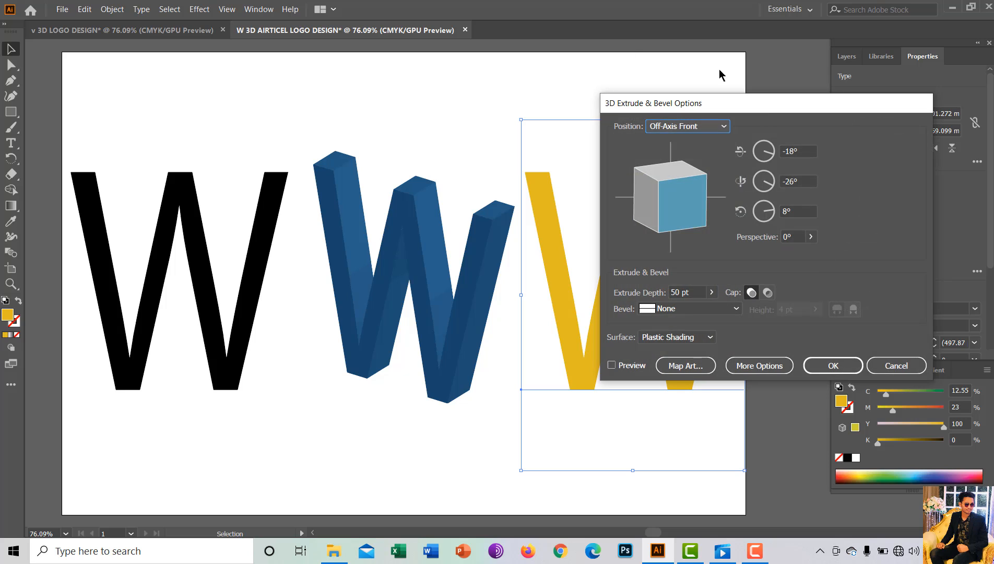
left_click_drag(762, 108, 296, 116)
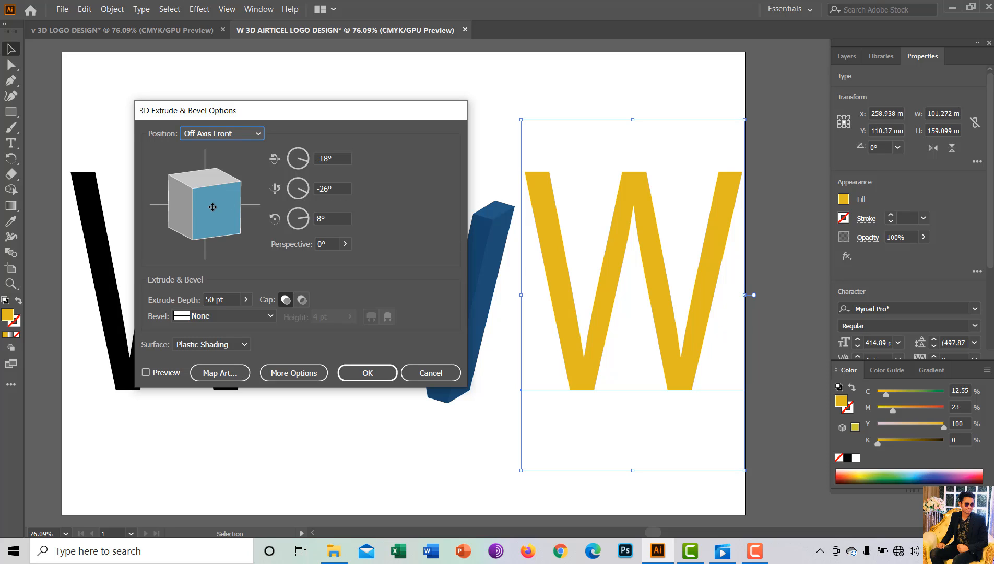
left_click_drag(215, 207, 289, 193)
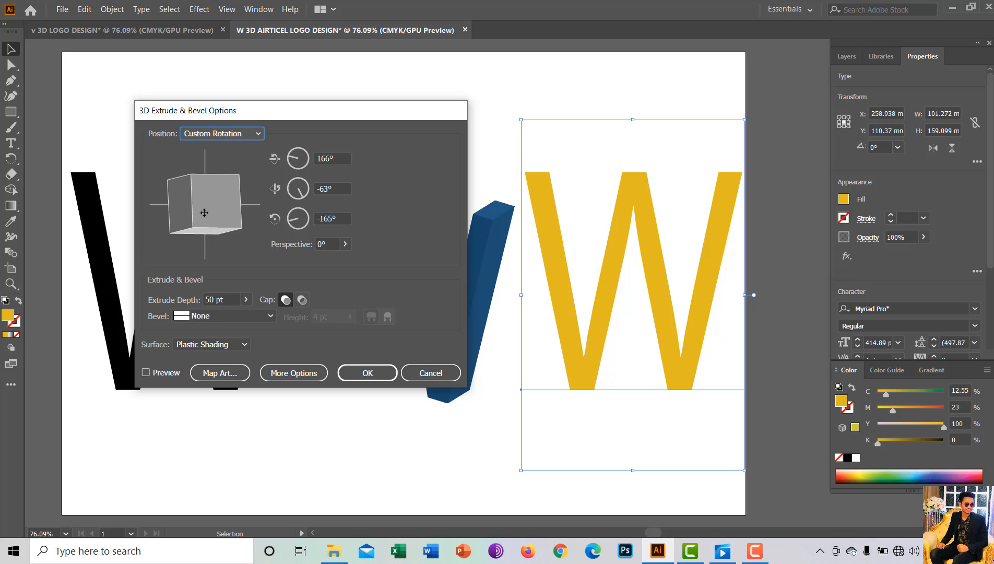
left_click_drag(206, 205, 214, 222)
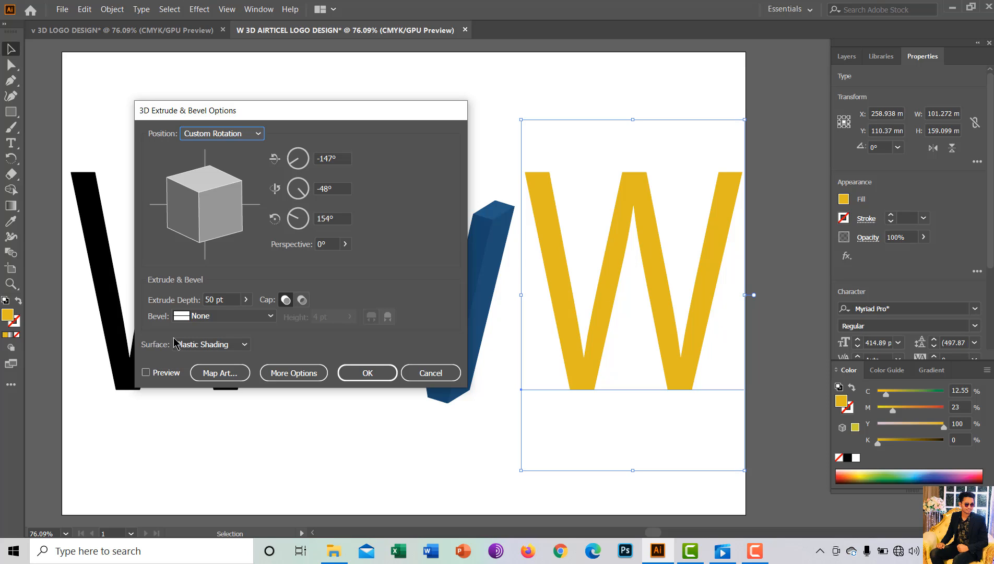
left_click(147, 373)
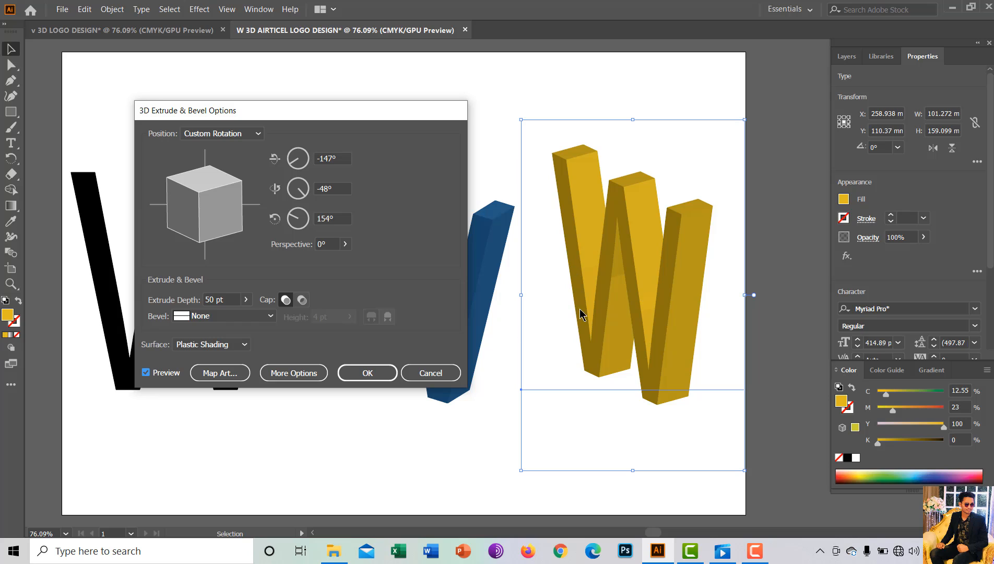
left_click(368, 373)
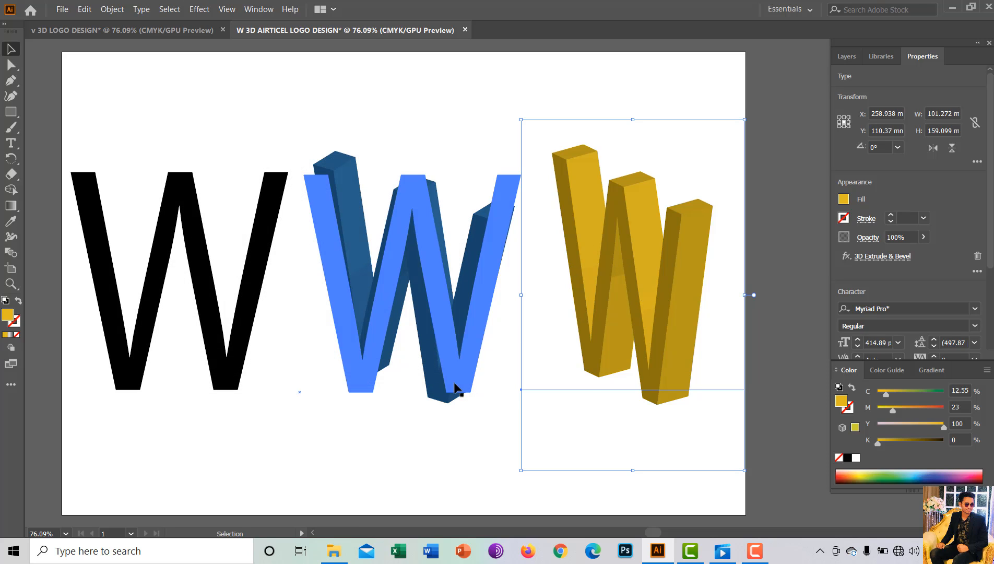
left_click_drag(457, 389, 679, 348)
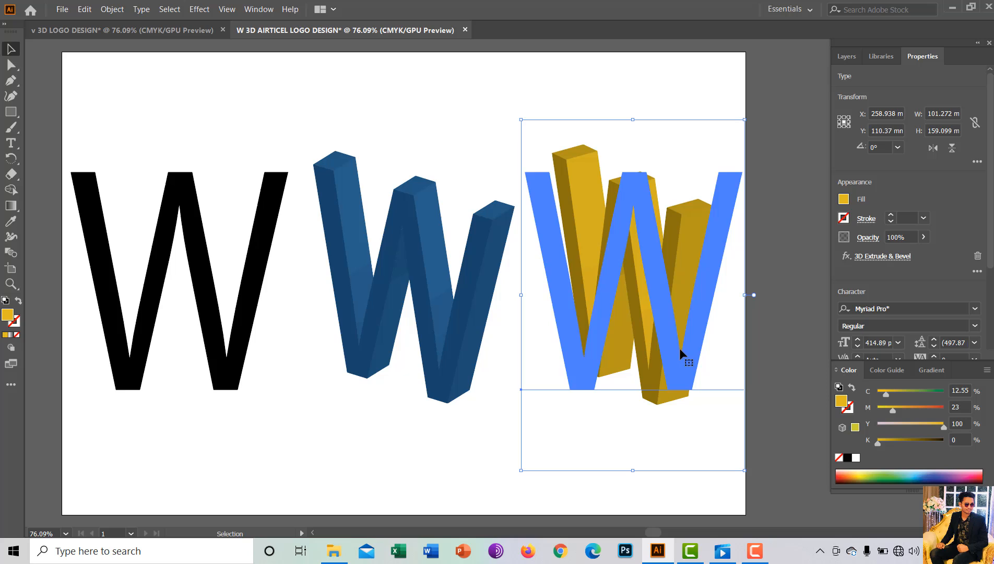
left_click(46, 98)
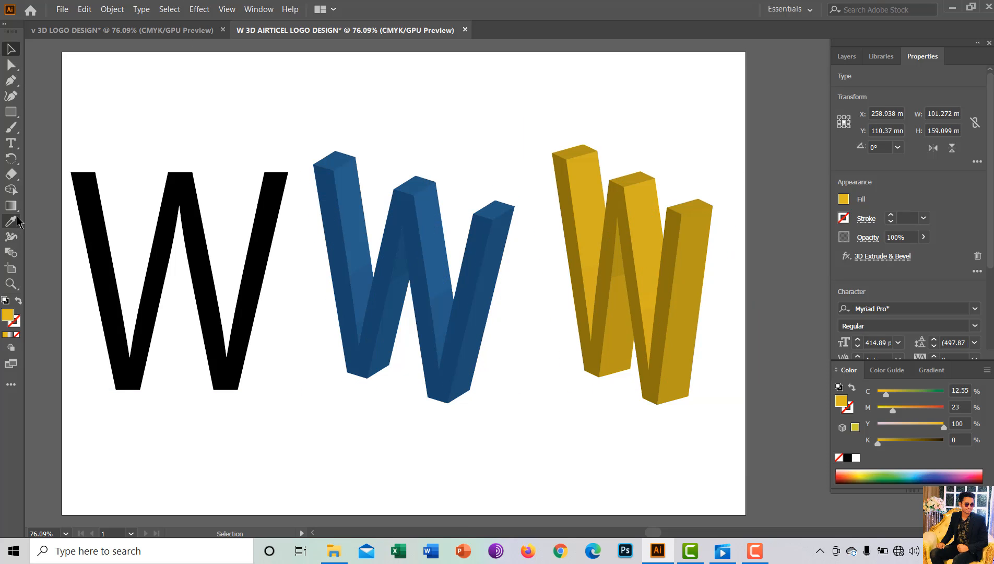
left_click(356, 284)
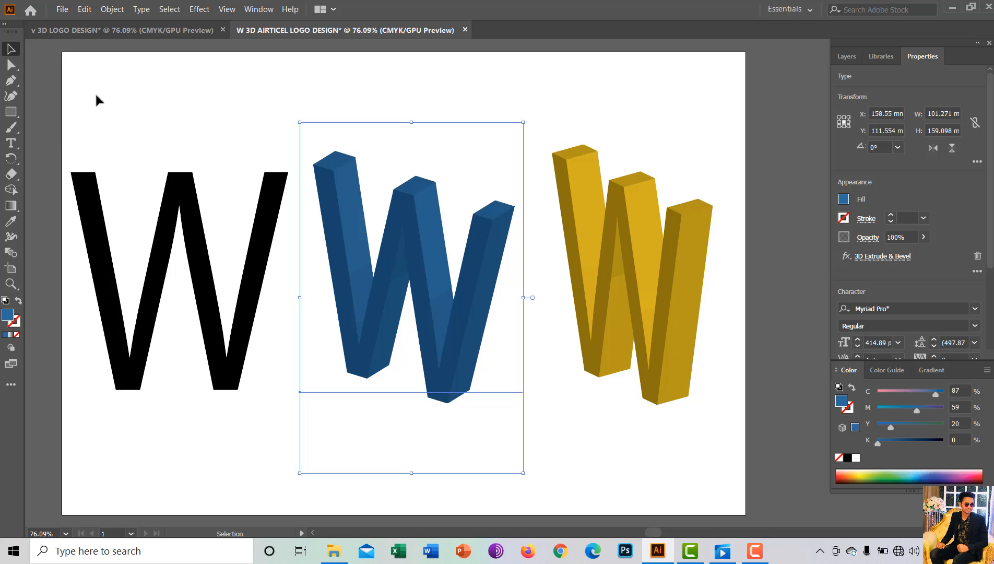
left_click(189, 319)
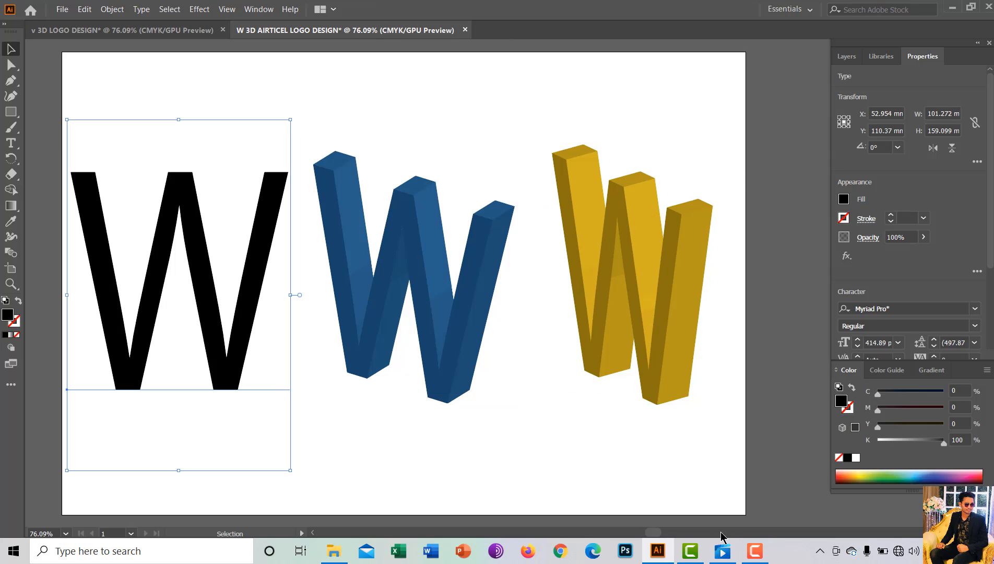
left_click(755, 551)
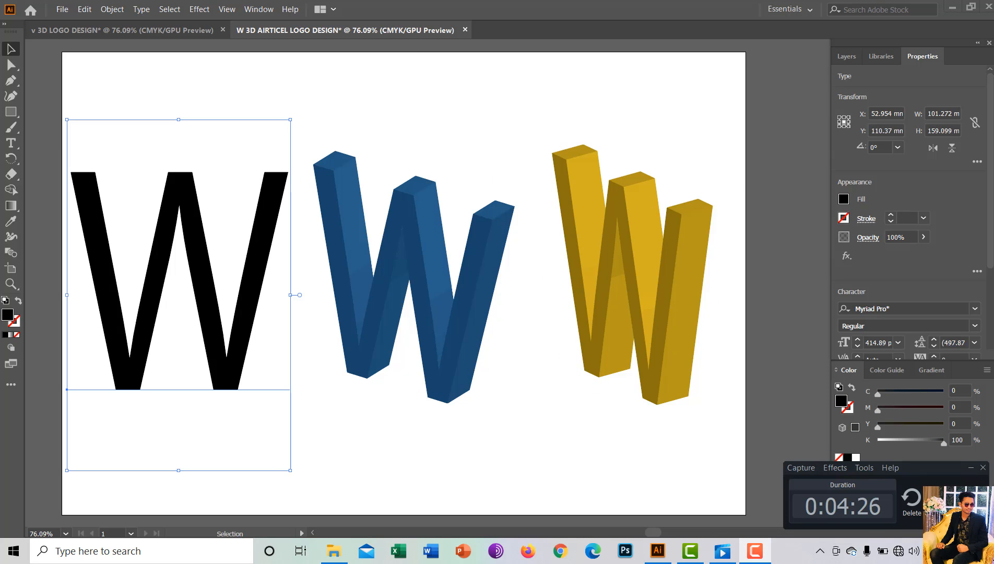